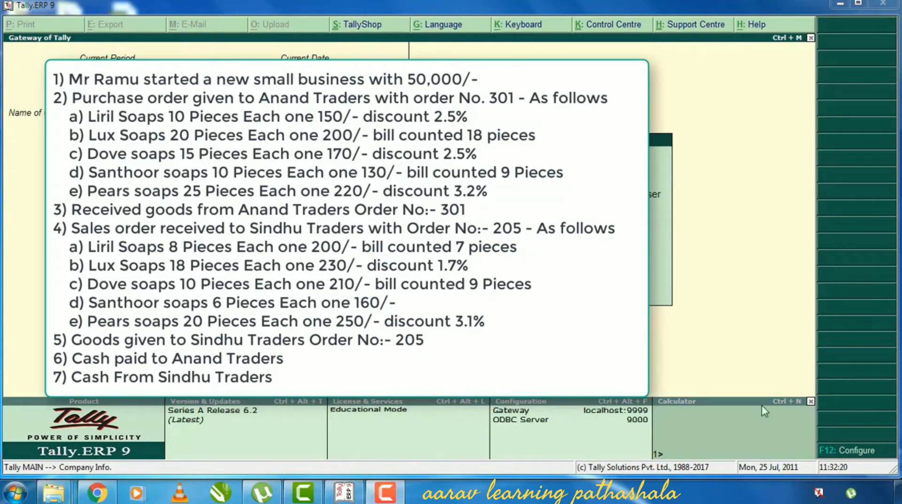
- Start creating a company named Mr Ramu Company, using the same mailing name
{"action": "left_click", "coordinate": [585, 215]}
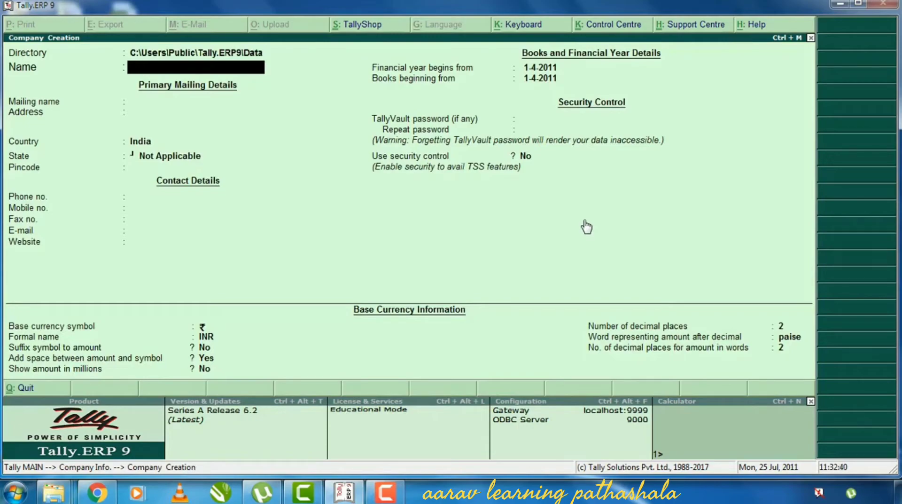
{"action": "type", "text": "Mr Ramu Company"}
{"action": "key", "text": "Return"}
{"action": "key", "text": "Return"}
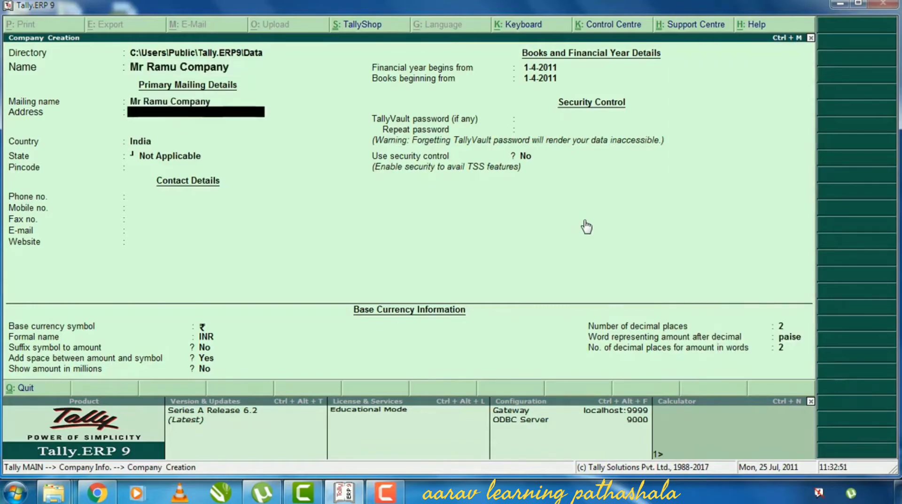
- Fill in the company's address, choose Karnataka as the state, and save the company
{"action": "type", "text": "Gulbar"}
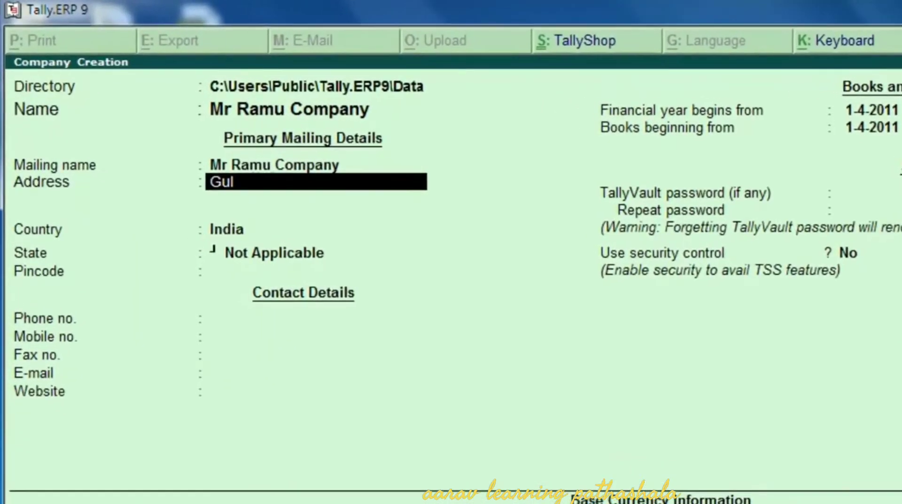
{"action": "type", "text": "ga"}
{"action": "key", "text": "Return"}
{"action": "key", "text": "Return"}
{"action": "key", "text": "Return"}
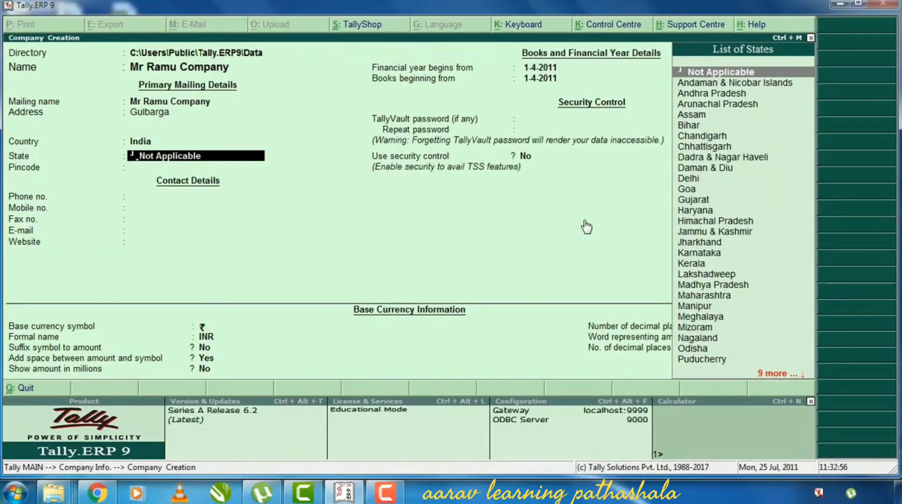
{"action": "type", "text": "k"}
{"action": "key", "text": "Return"}
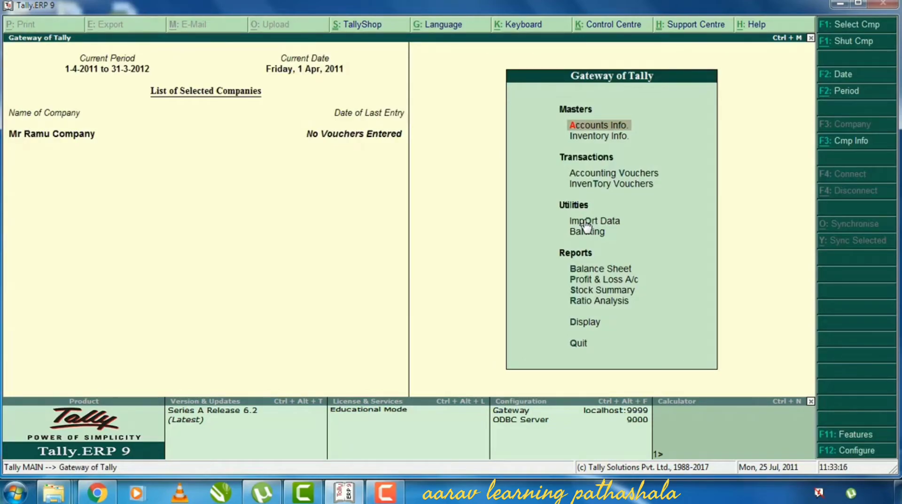
- Create a simple unit of measure with the symbol pices and return to Inventory Info
{"action": "key", "text": "Down"}
{"action": "key", "text": "Return"}
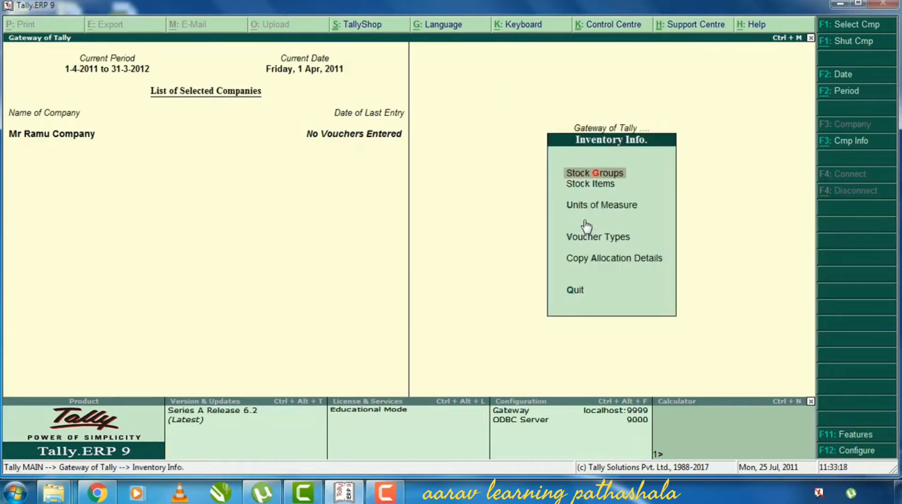
{"action": "key", "text": "Down"}
{"action": "key", "text": "Down"}
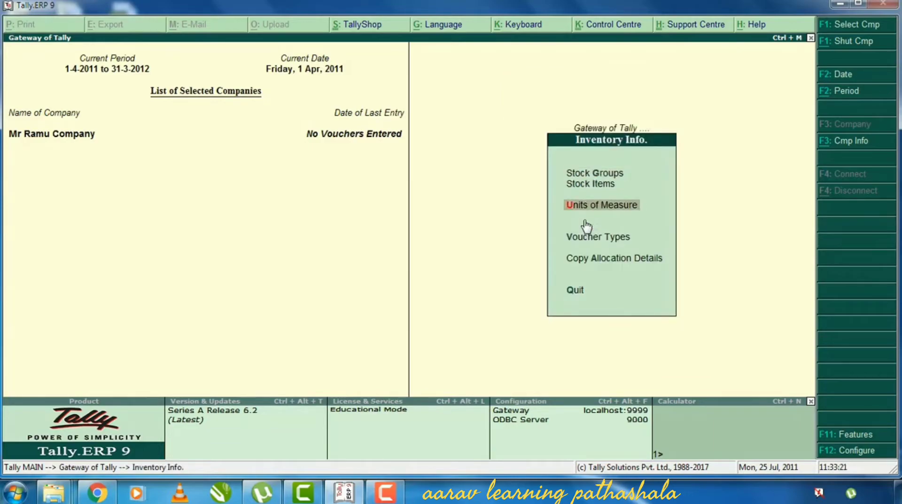
{"action": "key", "text": "Return"}
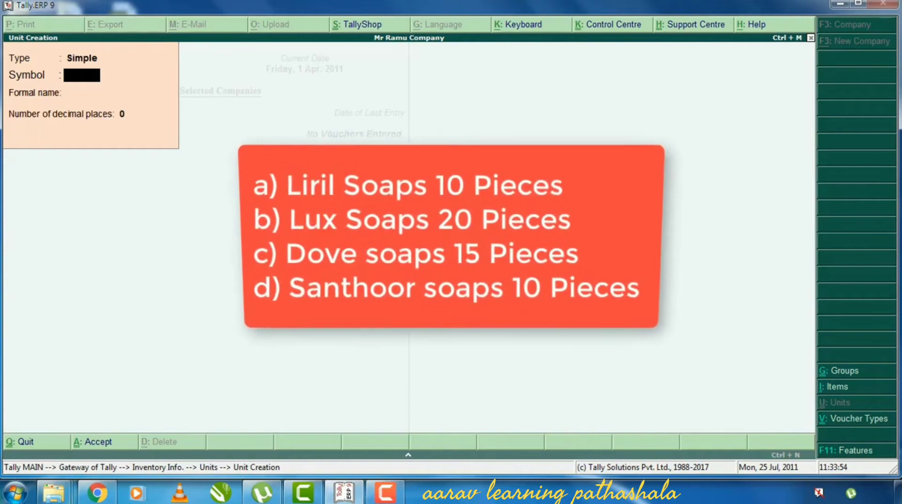
{"action": "type", "text": "p"}
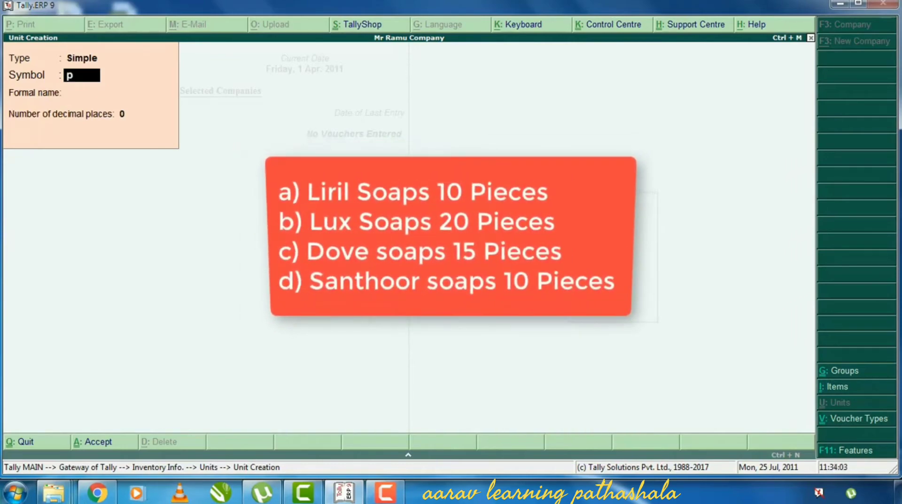
{"action": "type", "text": "ices"}
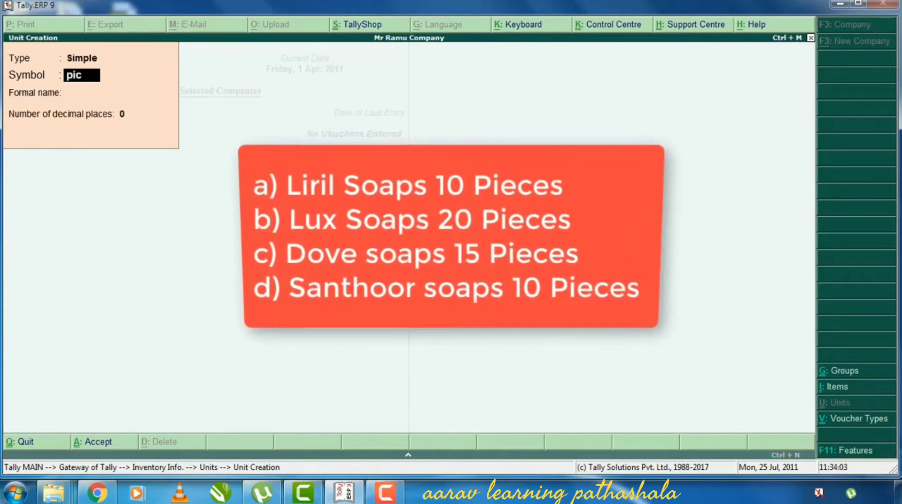
{"action": "key", "text": "Return"}
{"action": "key", "text": "Return"}
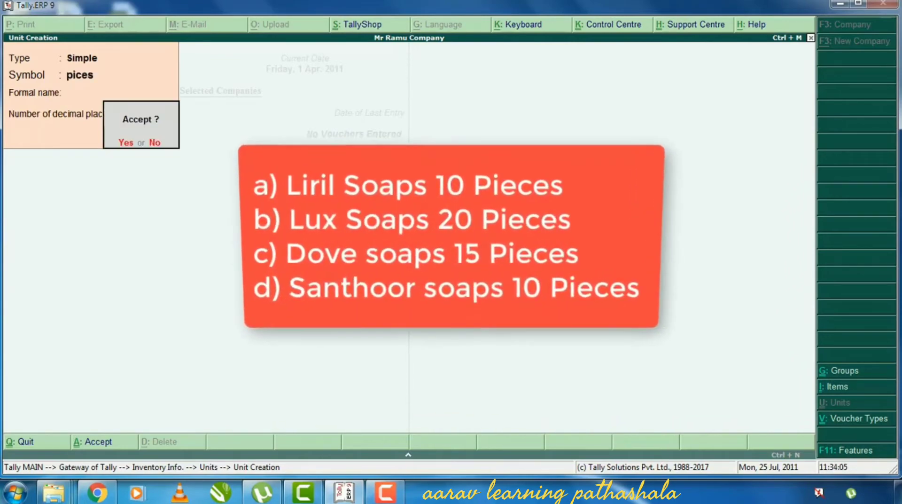
{"action": "key", "text": "Return"}
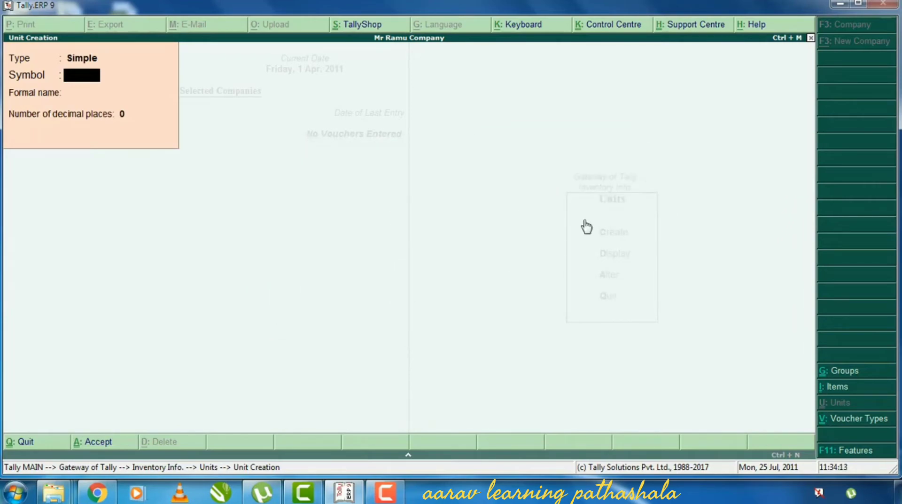
{"action": "key", "text": "Escape"}
{"action": "key", "text": "Return"}
{"action": "key", "text": "Escape"}
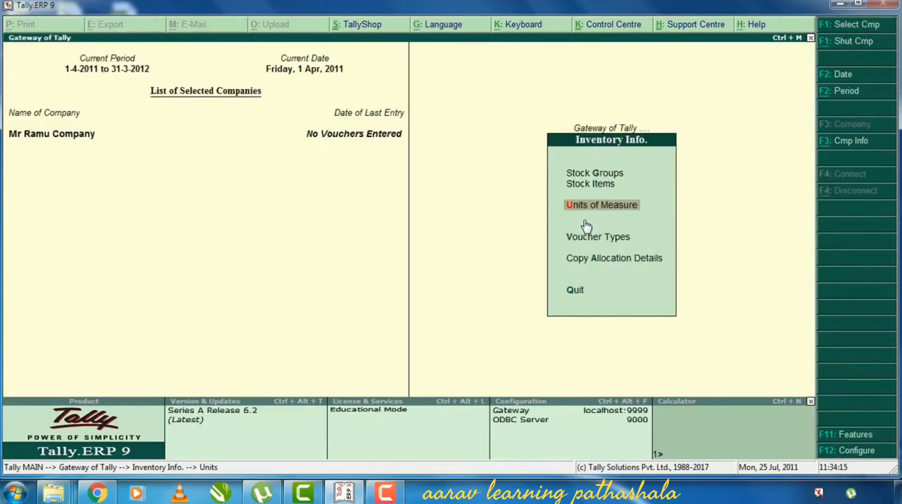
- Start creating multiple stock items under All Items, adding Liril Soap and Lux Soap under Primary with pices as the unit
{"action": "key", "text": "Up"}
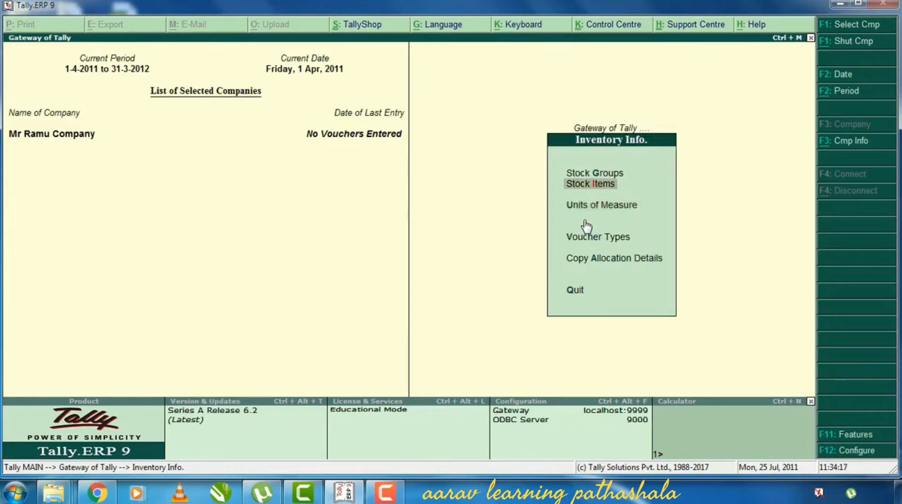
{"action": "key", "text": "Return"}
{"action": "key", "text": "Down"}
{"action": "key", "text": "Down"}
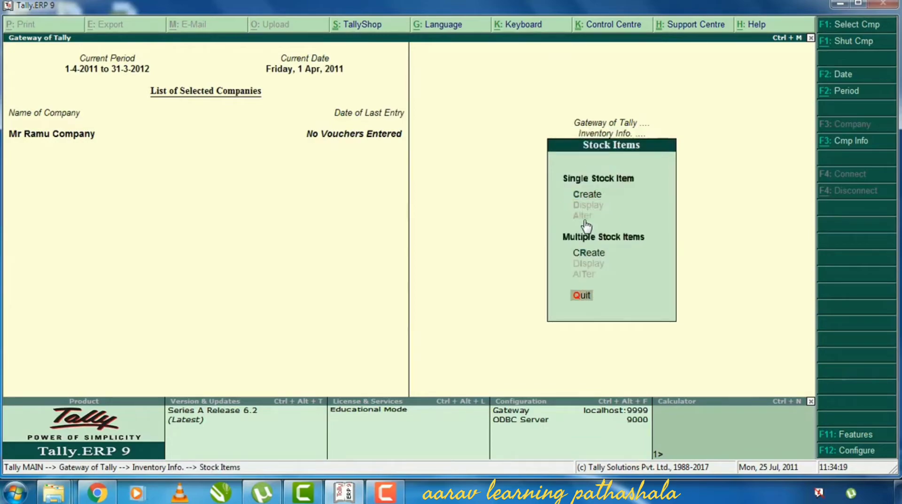
{"action": "key", "text": "Up"}
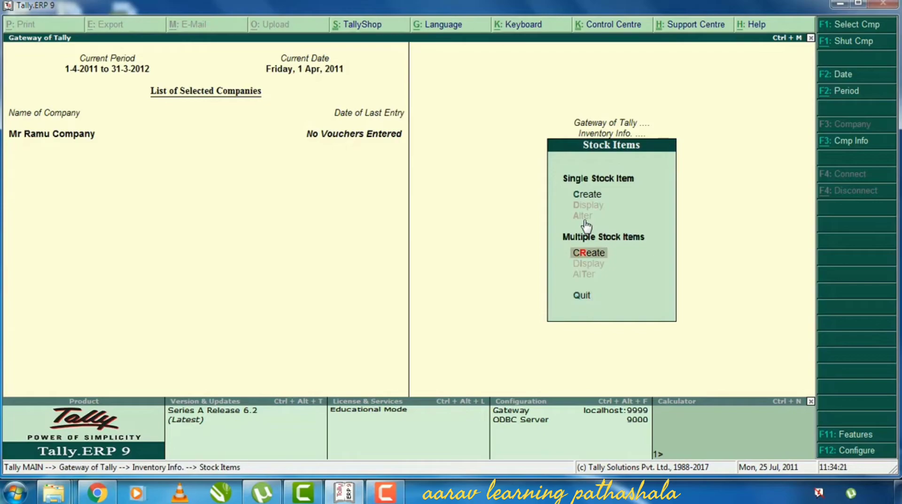
{"action": "key", "text": "Return"}
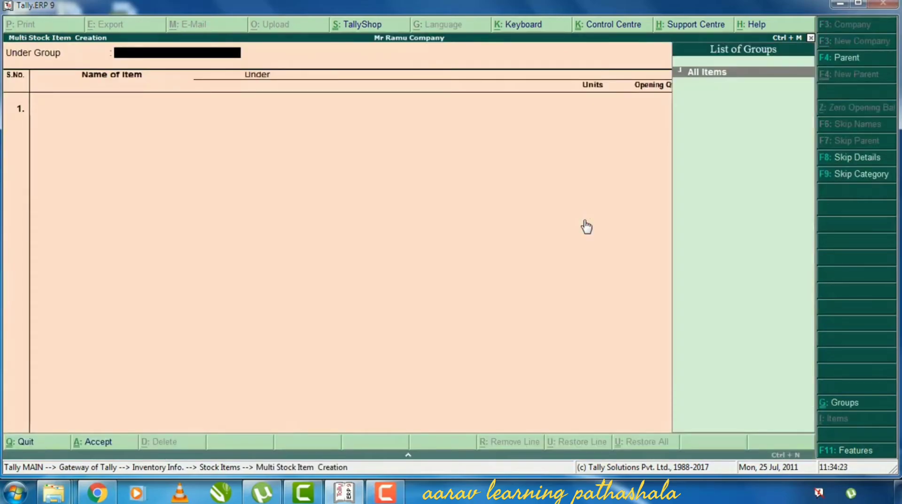
{"action": "key", "text": "Return"}
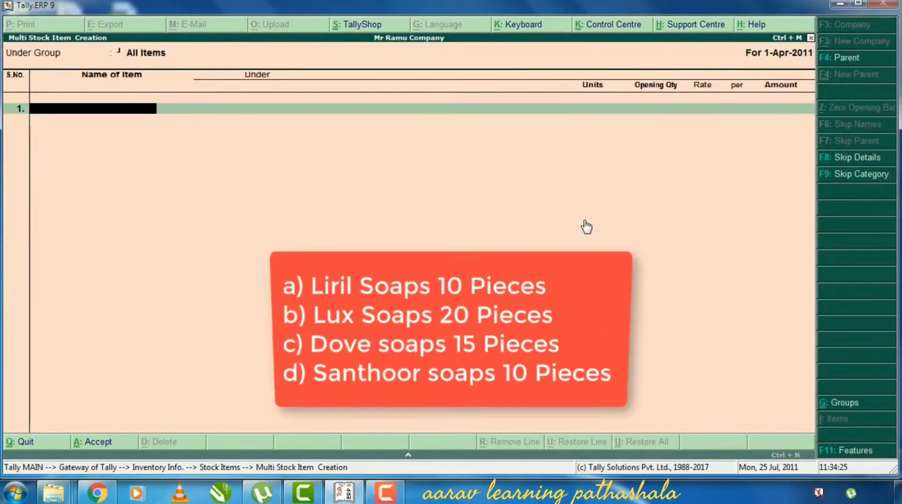
{"action": "type", "text": "Liril Soap"}
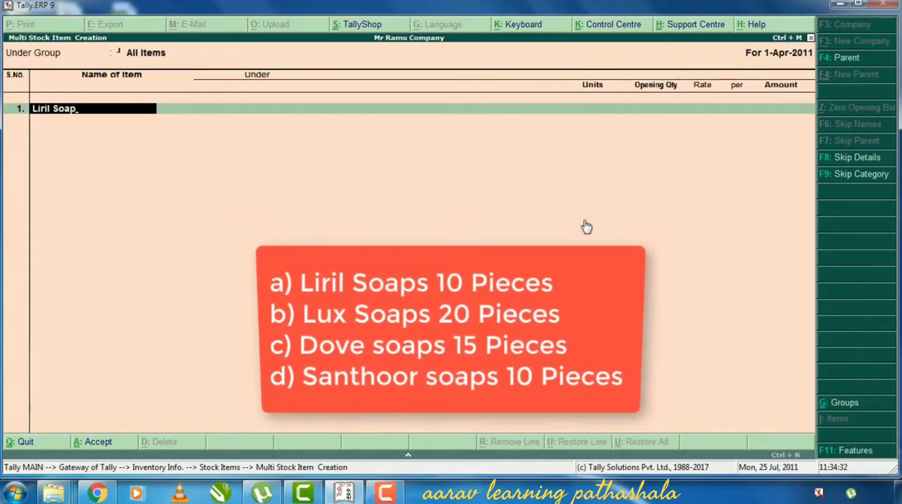
{"action": "key", "text": "Return"}
{"action": "key", "text": "Return"}
{"action": "key", "text": "Down"}
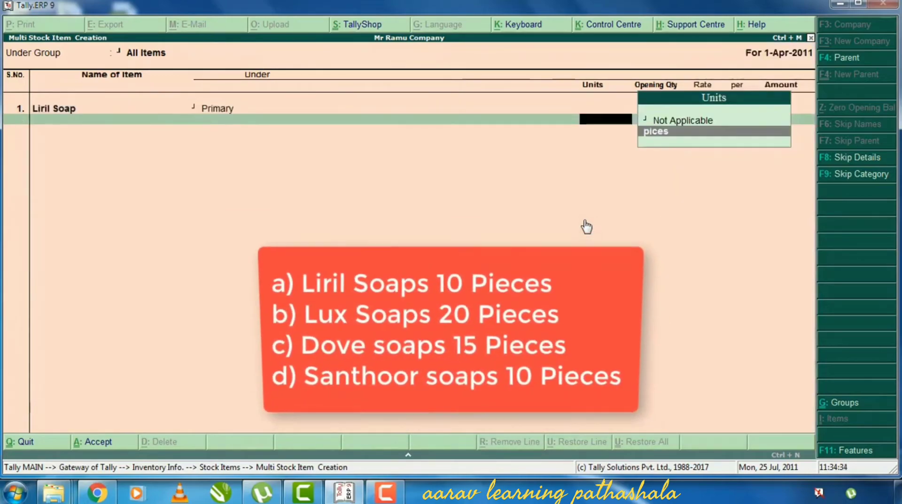
{"action": "key", "text": "Return"}
{"action": "key", "text": "Return"}
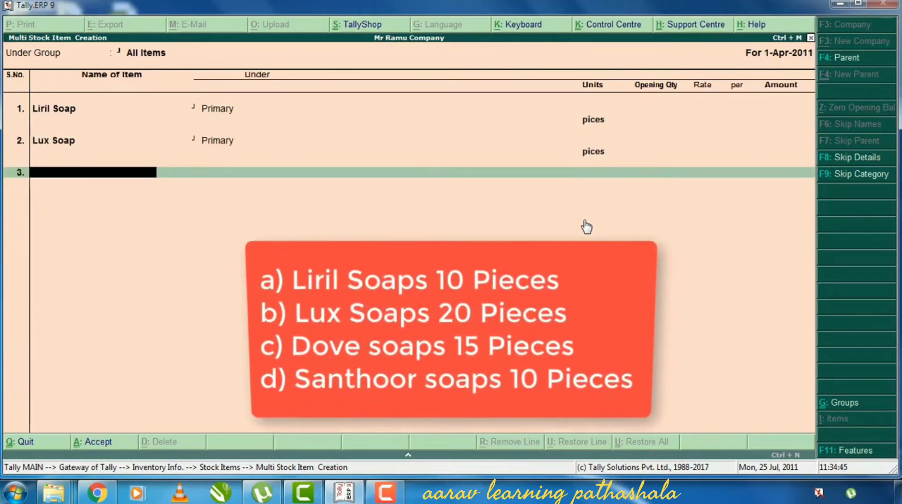
- Add Dove Soap, Santhoor Soap and Pears Soaps under Primary with pices as the unit, and save the stock items
{"action": "type", "text": "Do"}
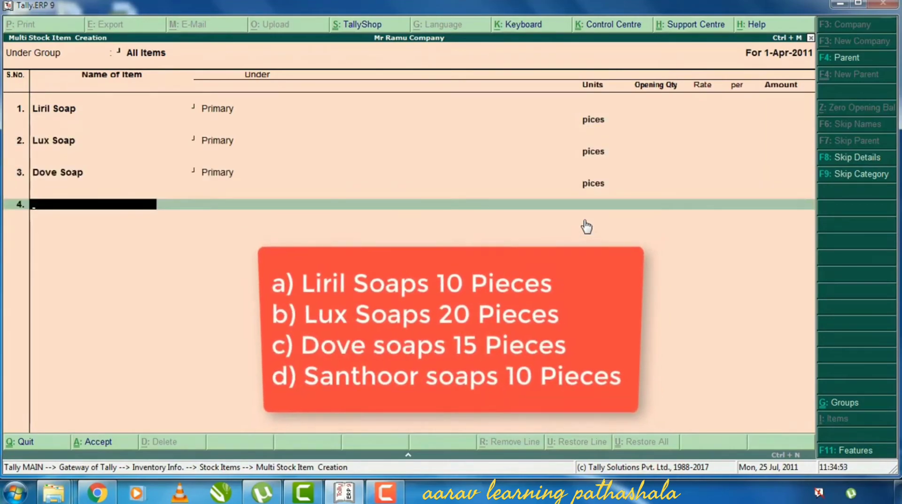
{"action": "type", "text": "Santhoor Soap"}
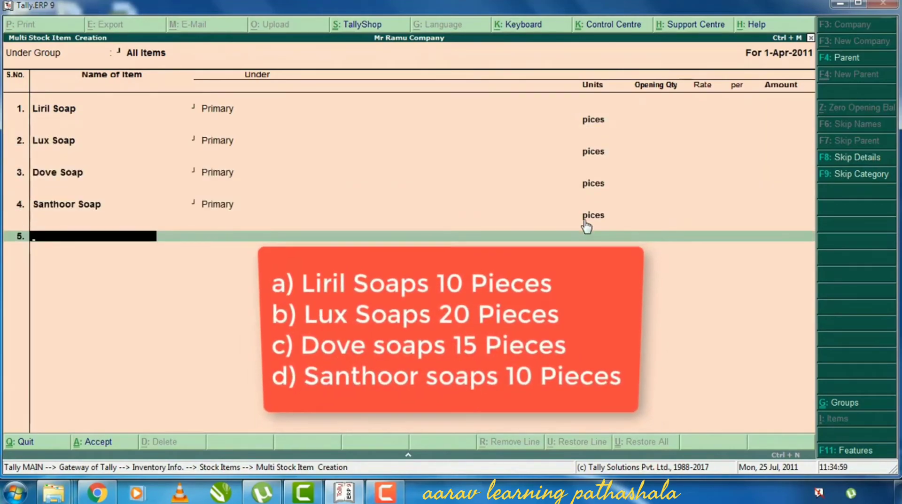
{"action": "type", "text": "Pears Soaps"}
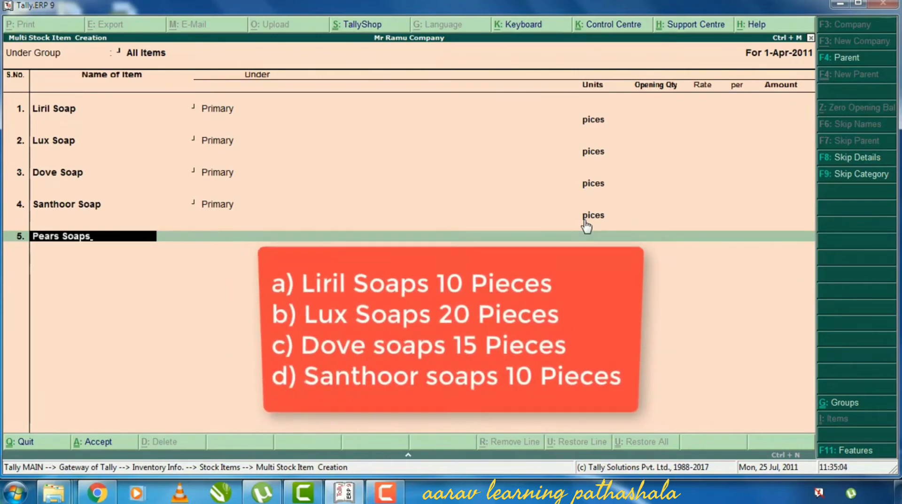
{"action": "key", "text": "Return"}
{"action": "key", "text": "Return"}
{"action": "key", "text": "Down"}
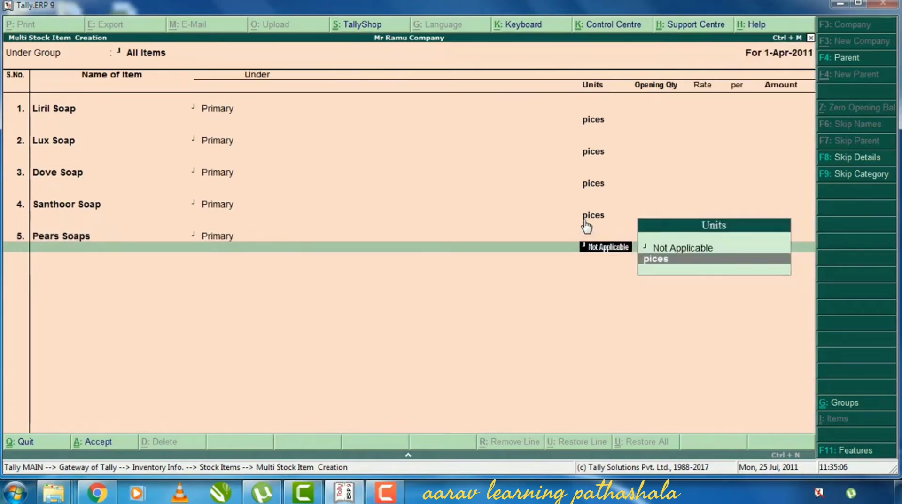
{"action": "key", "text": "Return"}
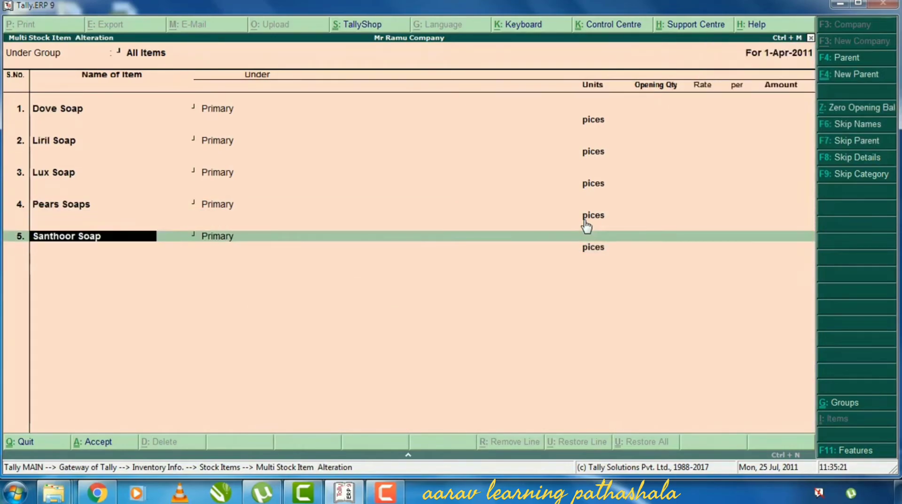
- Review the saved stock items in Multi Stock Item Alteration and return to the Gateway of Tally
{"action": "key", "text": "Return"}
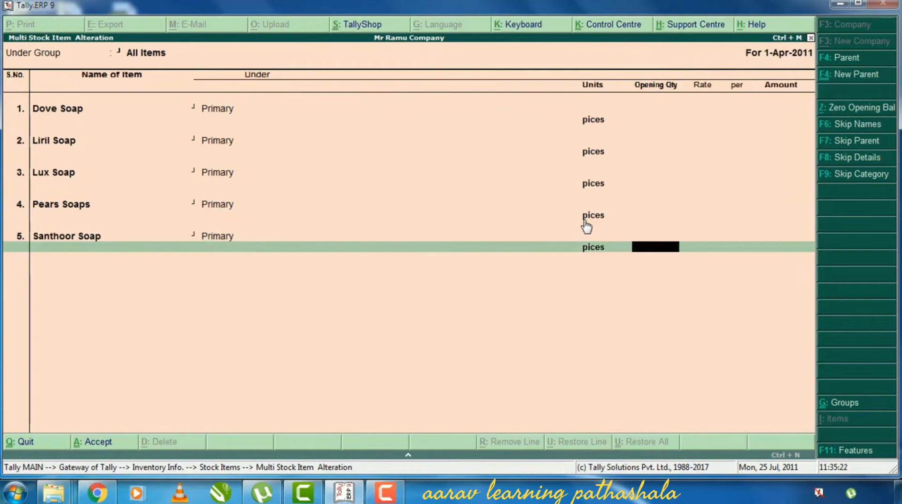
{"action": "key", "text": "Return"}
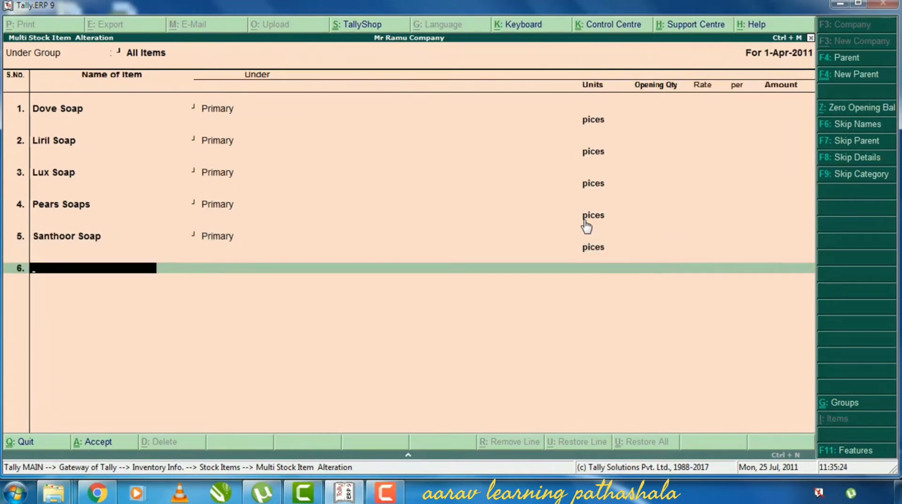
{"action": "key", "text": "Return"}
{"action": "key", "text": "Return"}
{"action": "key", "text": "Escape"}
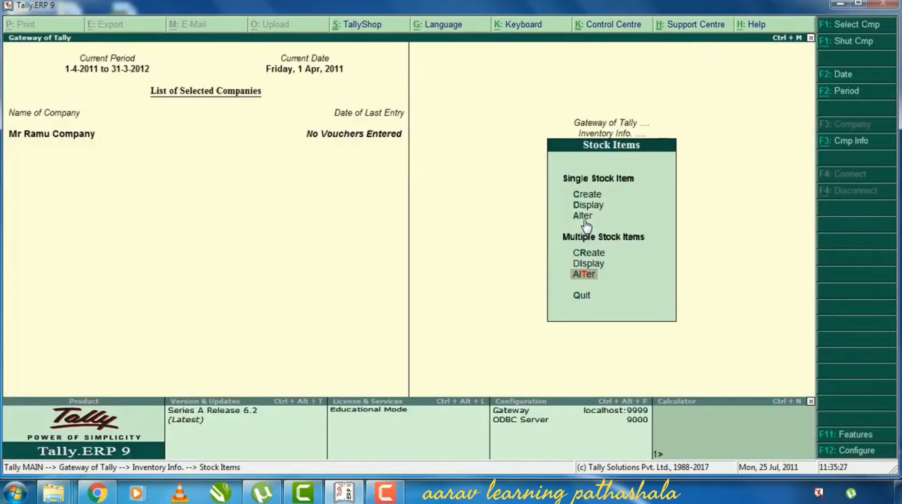
{"action": "key", "text": "Escape"}
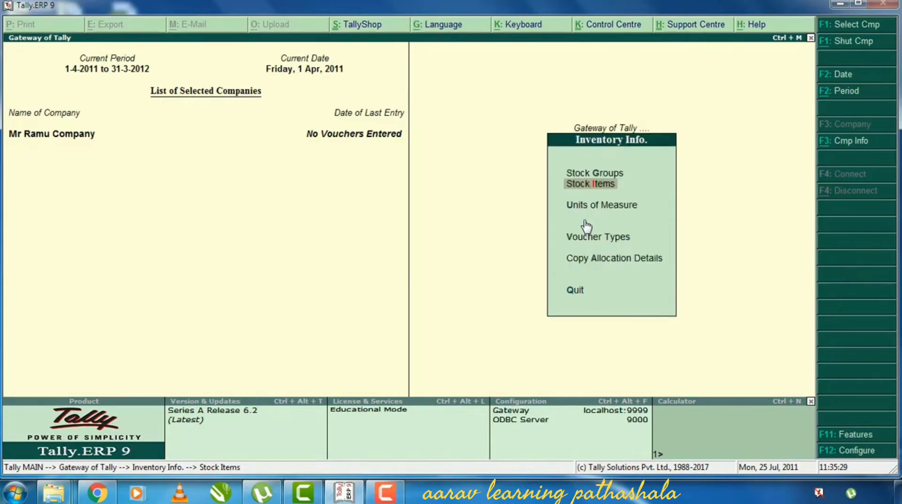
{"action": "key", "text": "Escape"}
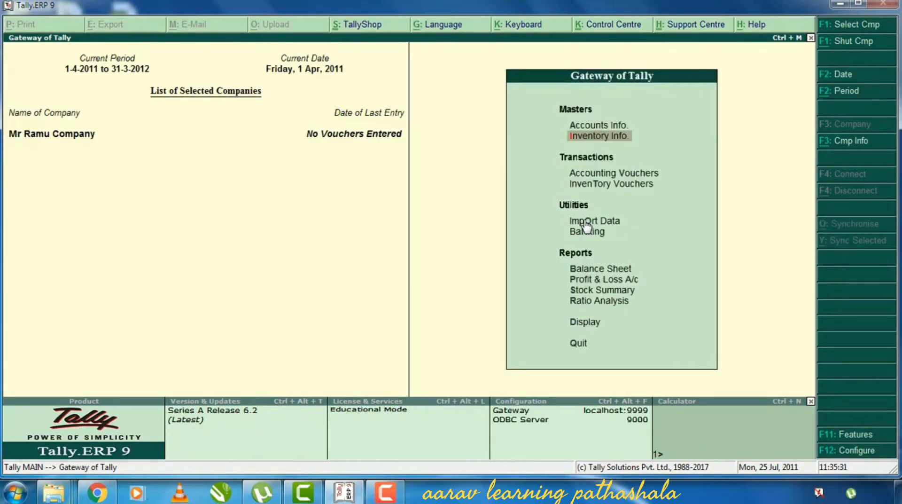
- Start creating multiple ledgers under All Items in Accounts Info
{"action": "key", "text": "Up"}
{"action": "key", "text": "Return"}
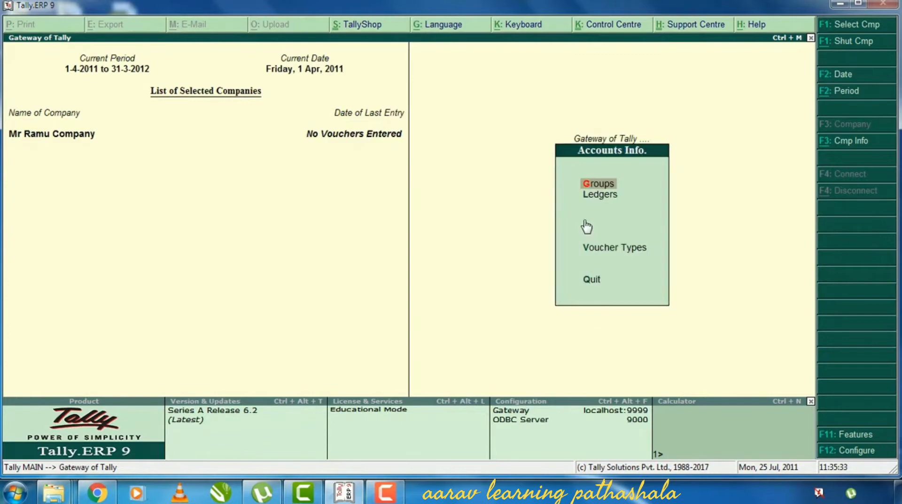
{"action": "key", "text": "Down"}
{"action": "key", "text": "Return"}
{"action": "key", "text": "Down"}
{"action": "key", "text": "Down"}
{"action": "key", "text": "Down"}
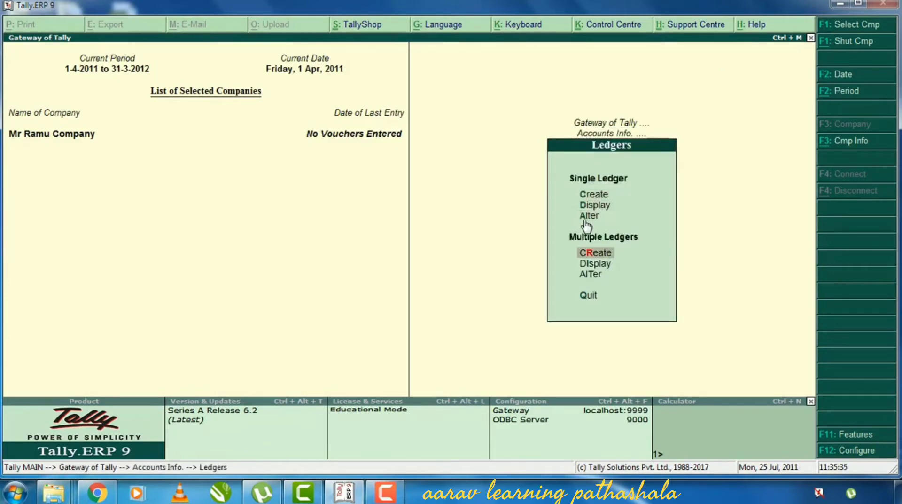
{"action": "key", "text": "Return"}
{"action": "key", "text": "Return"}
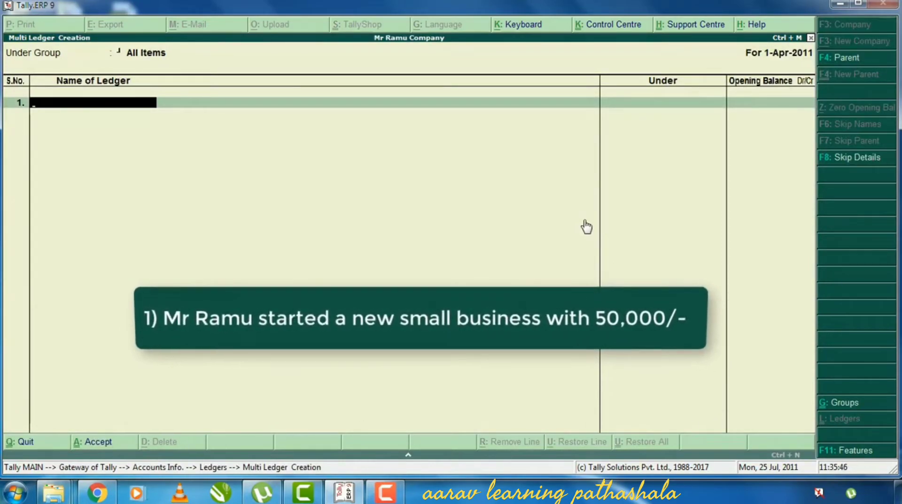
- Add the business owner's ledger under Capital Account as the first ledger
{"action": "type", "text": "Mr Ramu"}
{"action": "key", "text": "Return"}
{"action": "type", "text": "Cap"}
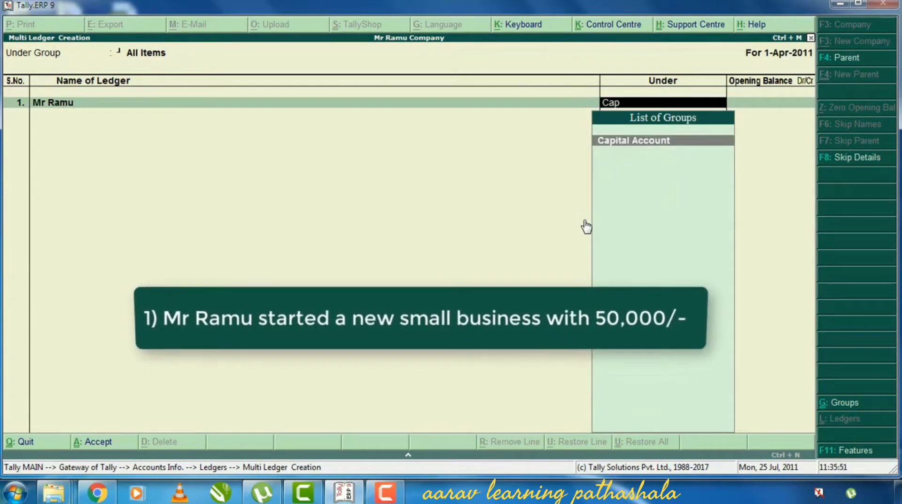
{"action": "key", "text": "Return"}
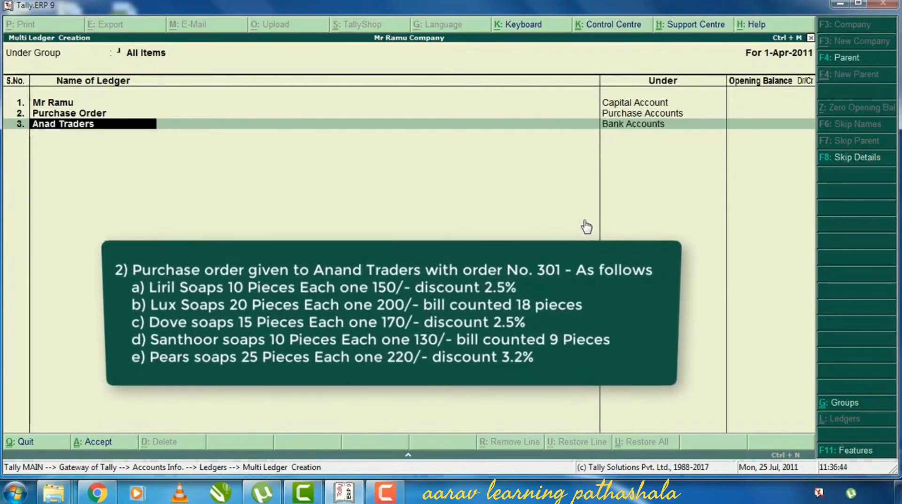
- Change the group of the Anad Traders ledger to Sundry Creditors and leave its opening balance empty
{"action": "key", "text": "Return"}
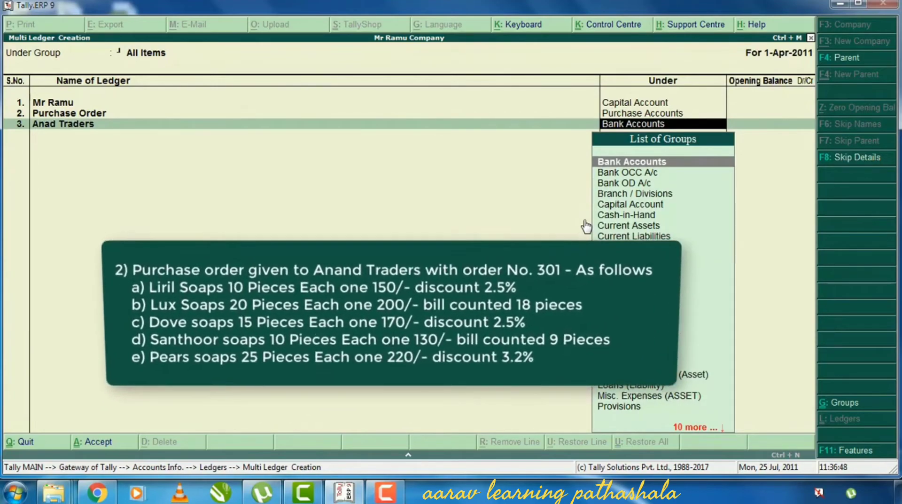
{"action": "type", "text": "Su"}
{"action": "key", "text": "Down"}
{"action": "key", "text": "Return"}
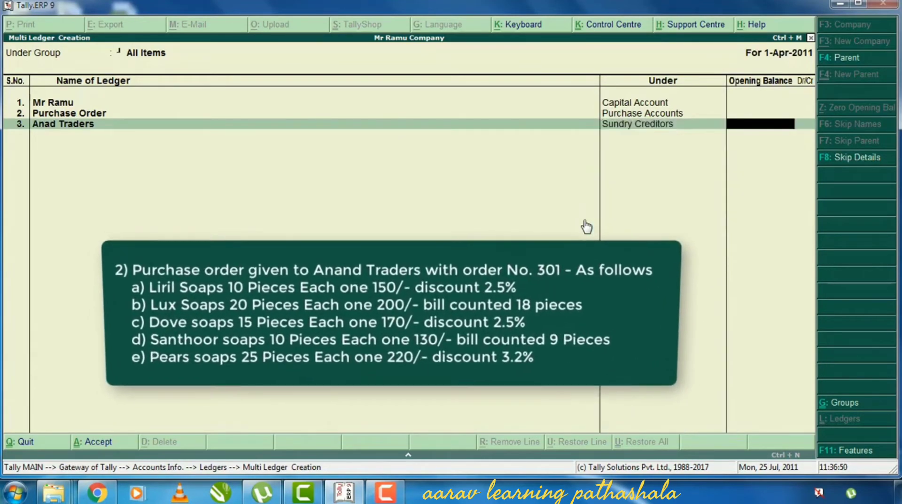
{"action": "key", "text": "Return"}
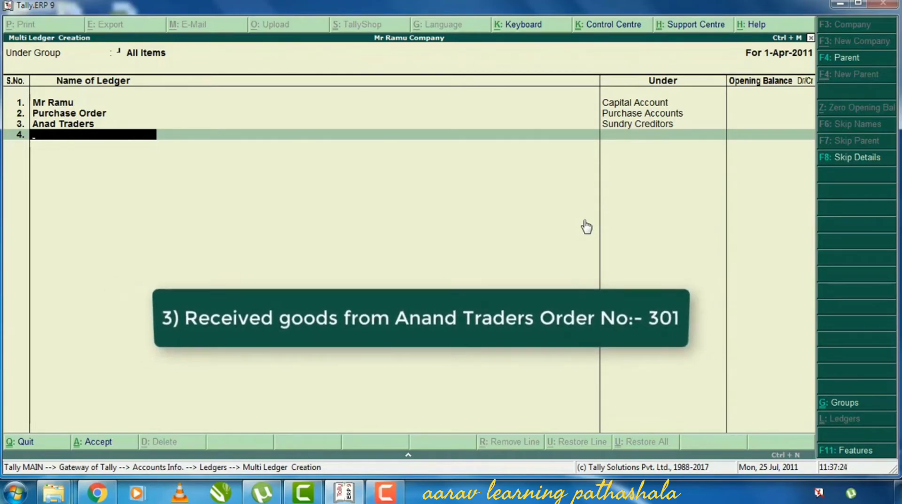
- Add the Purchase ledger under Purchase Accounts and the Sales Order ledger under Sales Accounts, without opening balances
{"action": "type", "text": "Purchase"}
{"action": "key", "text": "Return"}
{"action": "type", "text": "Pu"}
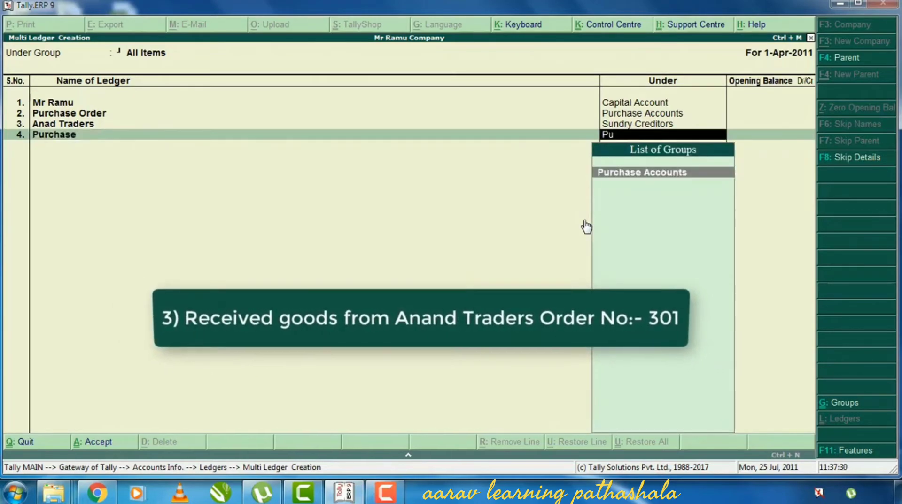
{"action": "key", "text": "Return"}
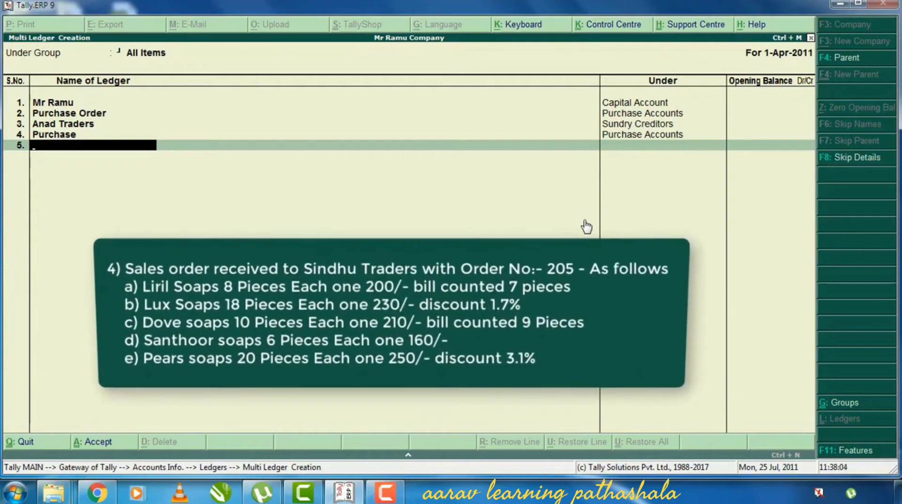
{"action": "type", "text": "Sales Order"}
{"action": "key", "text": "Return"}
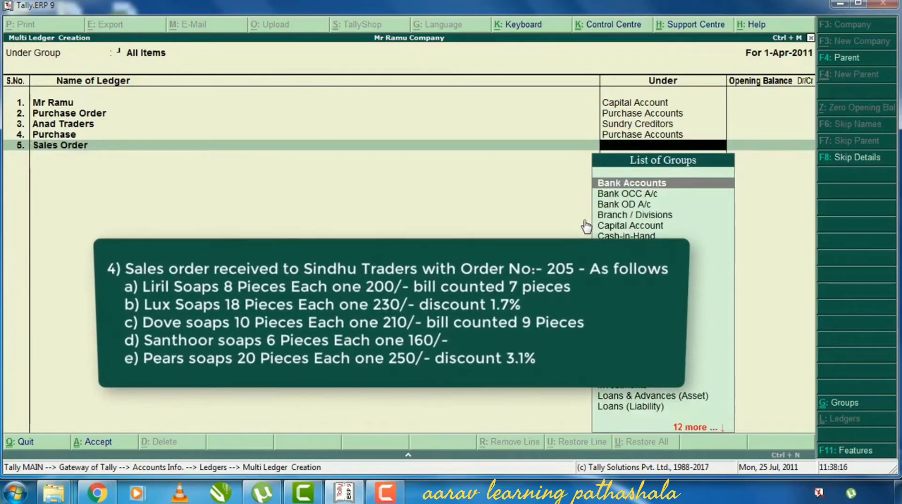
{"action": "type", "text": "Sa"}
{"action": "key", "text": "Return"}
{"action": "key", "text": "Return"}
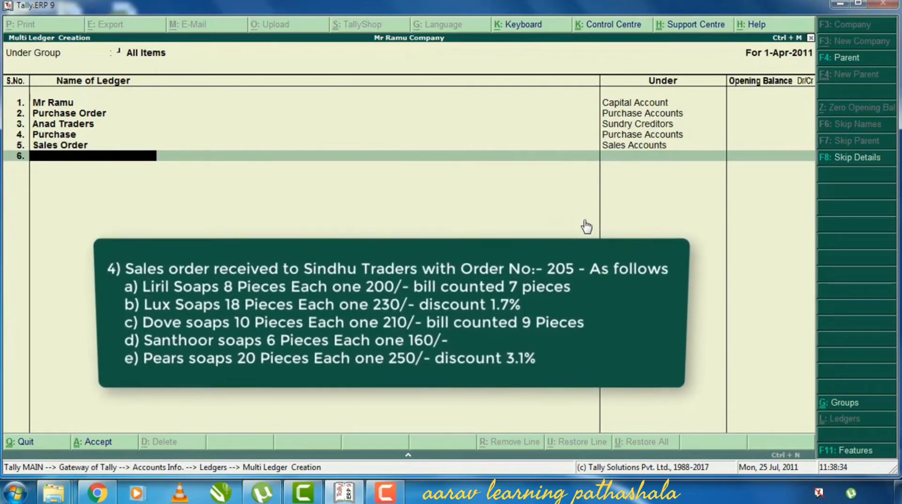
- Add the Sindhu Traders ledger under Sundry Debtors without an opening balance
{"action": "type", "text": "Sindhu Traders"}
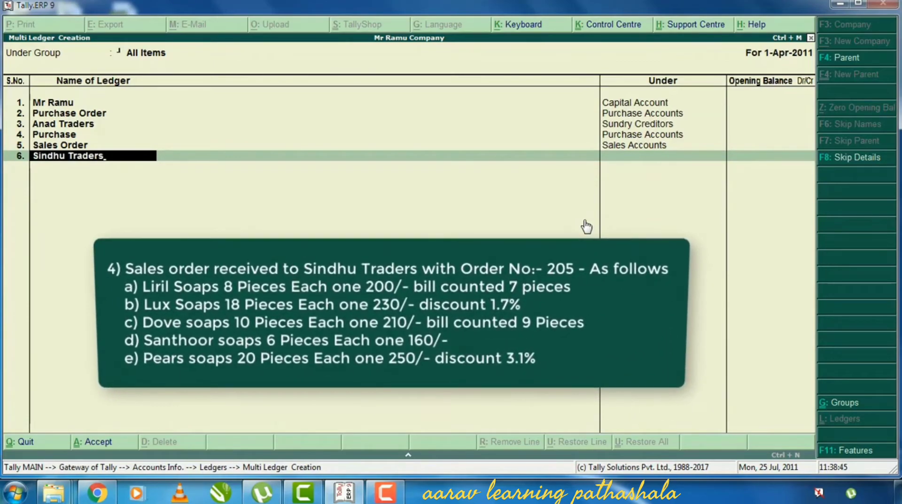
{"action": "key", "text": "Return"}
{"action": "type", "text": "Sun"}
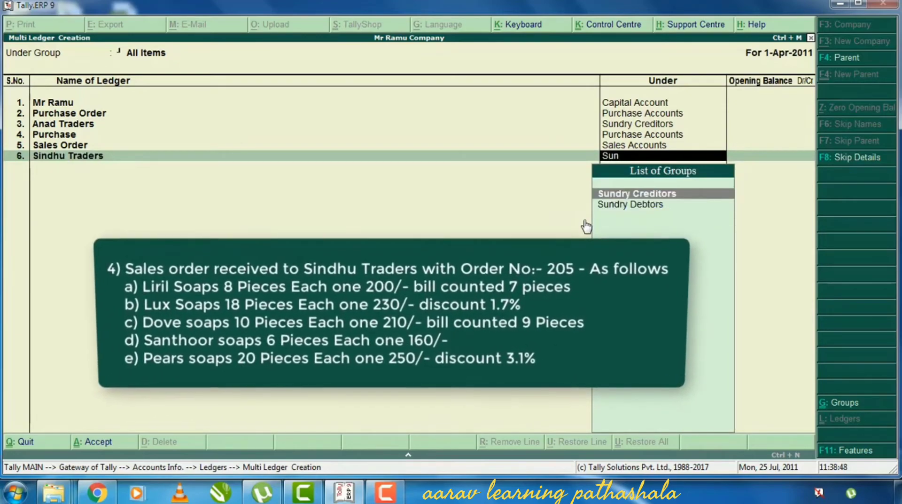
{"action": "key", "text": "Down"}
{"action": "key", "text": "Return"}
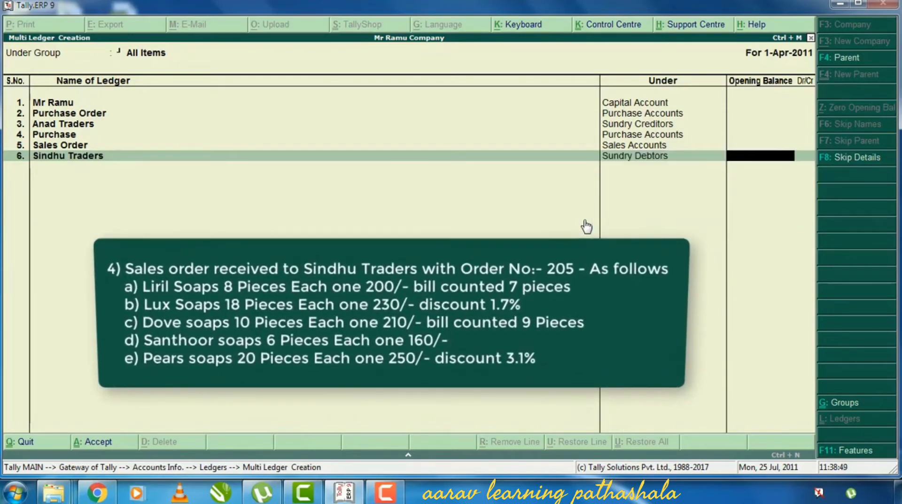
{"action": "key", "text": "Return"}
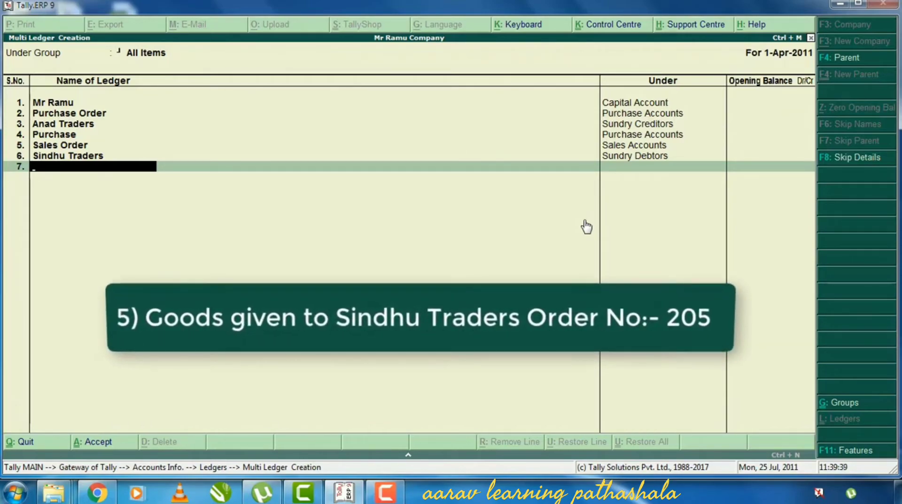
- Add the Sales ledger under Sales Accounts and save the list of ledgers
{"action": "type", "text": "Sales"}
{"action": "key", "text": "Return"}
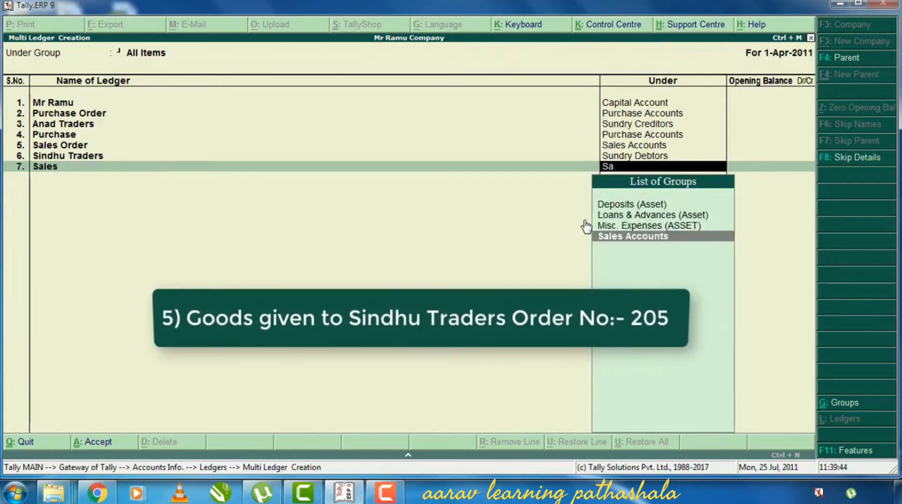
{"action": "key", "text": "Return"}
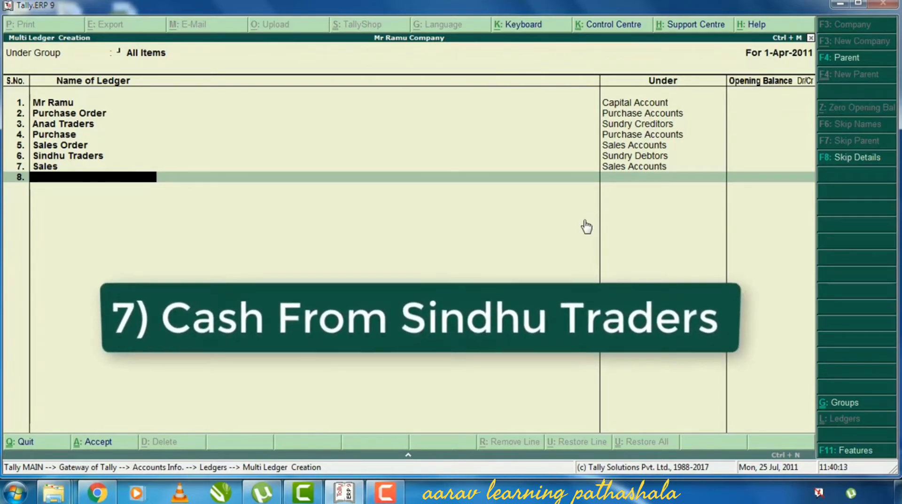
{"action": "key", "text": "Return"}
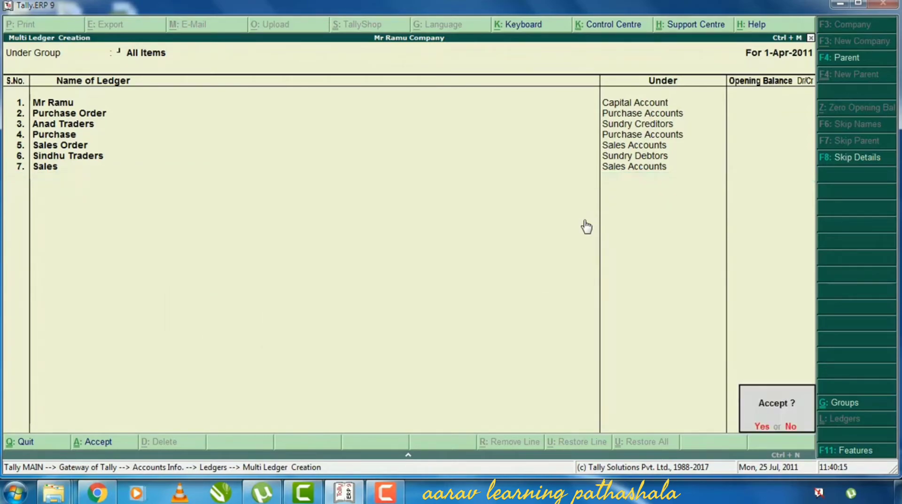
{"action": "key", "text": "Return"}
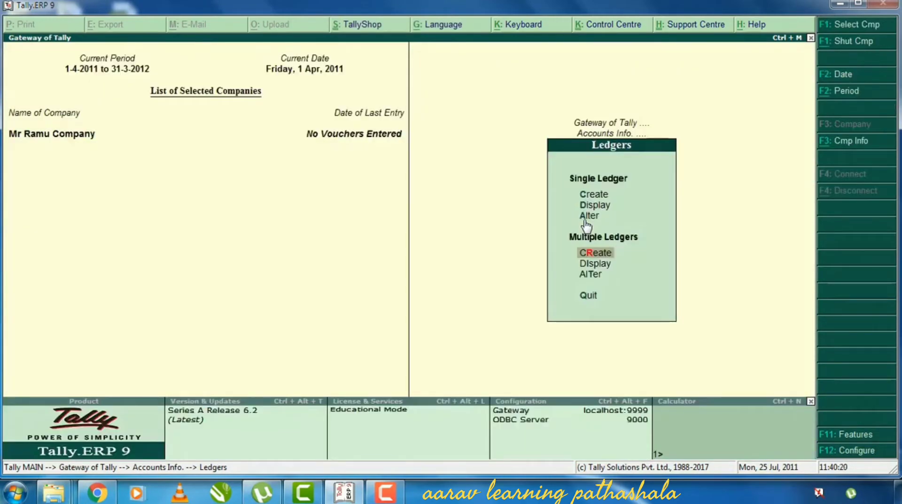
- Return to the Gateway of Tally and open a new Receipt voucher in Accounting Vouchers
{"action": "key", "text": "Escape"}
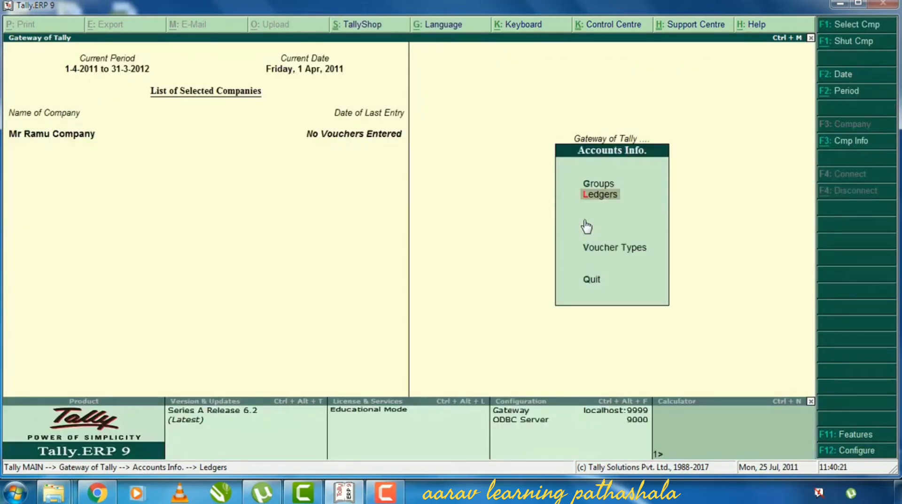
{"action": "key", "text": "Escape"}
{"action": "key", "text": "Down"}
{"action": "key", "text": "Down"}
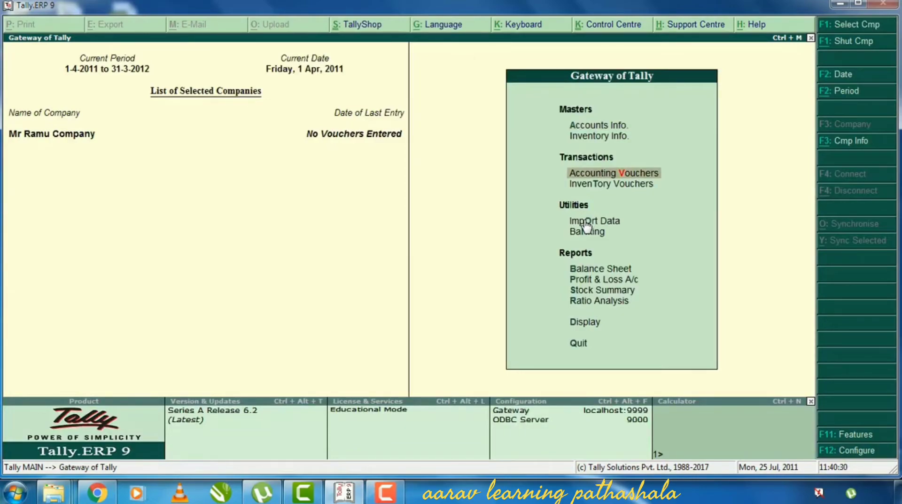
{"action": "key", "text": "Return"}
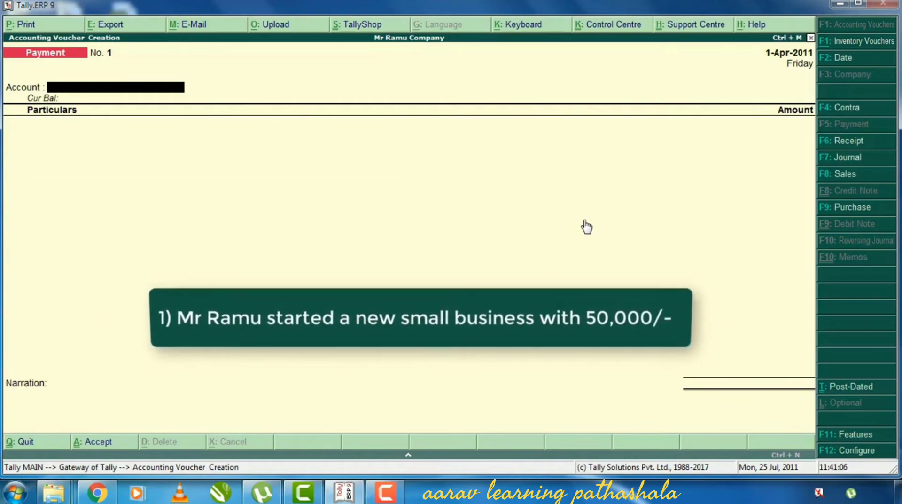
{"action": "key", "text": "F6"}
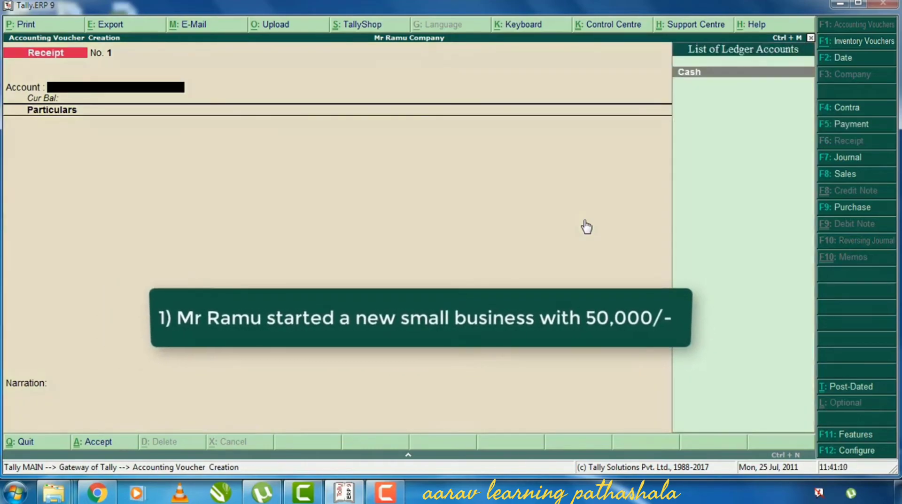
- Record a receipt of 50,000 into the Cash account from the owner's capital ledger and save the voucher
{"action": "key", "text": "Return"}
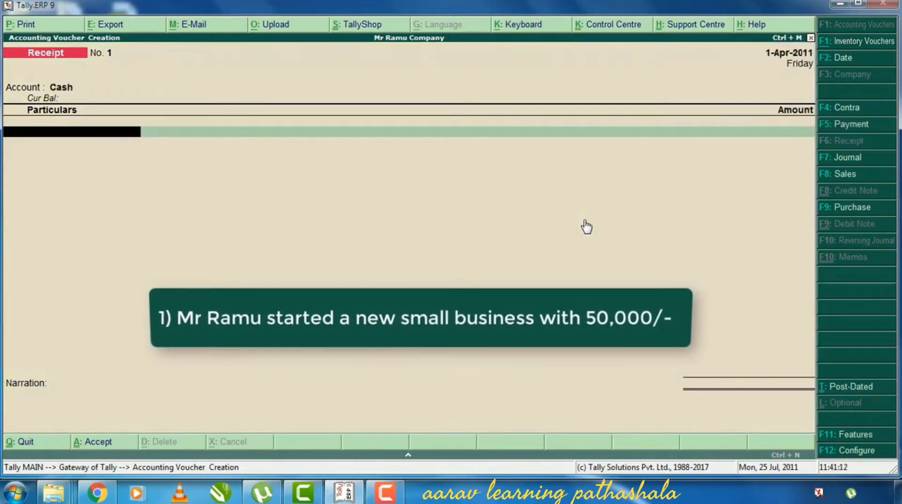
{"action": "type", "text": "Mr"}
{"action": "key", "text": "Return"}
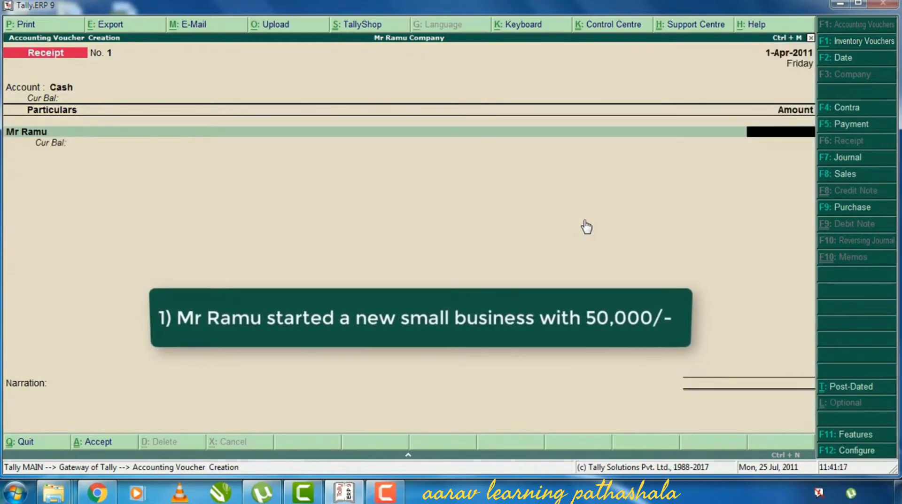
{"action": "type", "text": "50,000"}
{"action": "key", "text": "Return"}
{"action": "key", "text": "Return"}
{"action": "key", "text": "Return"}
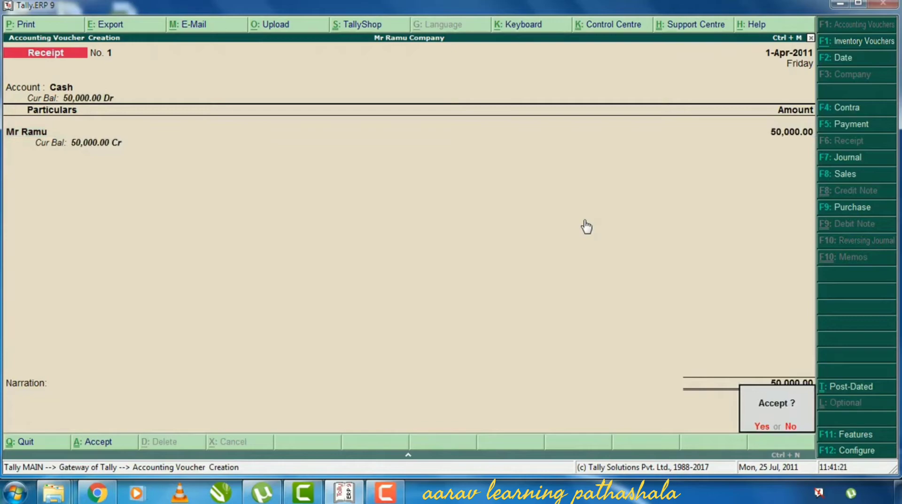
{"action": "key", "text": "Return"}
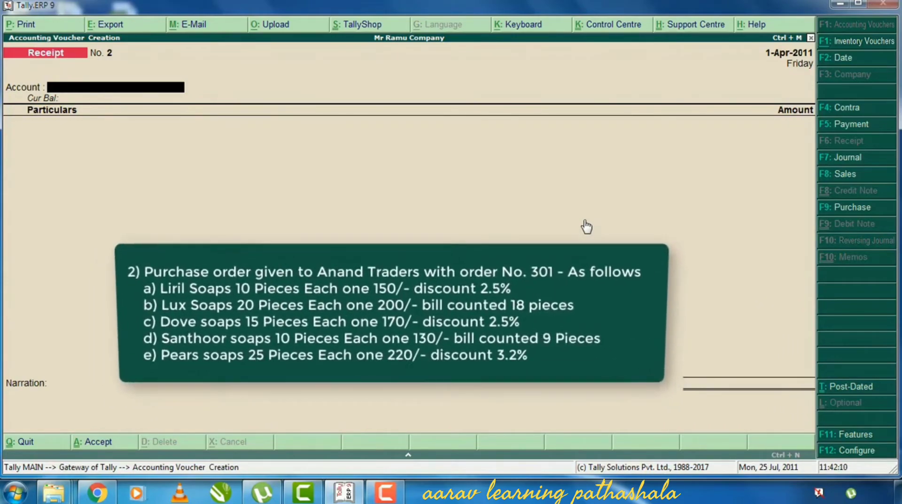
- Enable purchase order processing and sales order processing in the company's Inventory Features
{"action": "key", "text": "F11"}
{"action": "key", "text": "F2"}
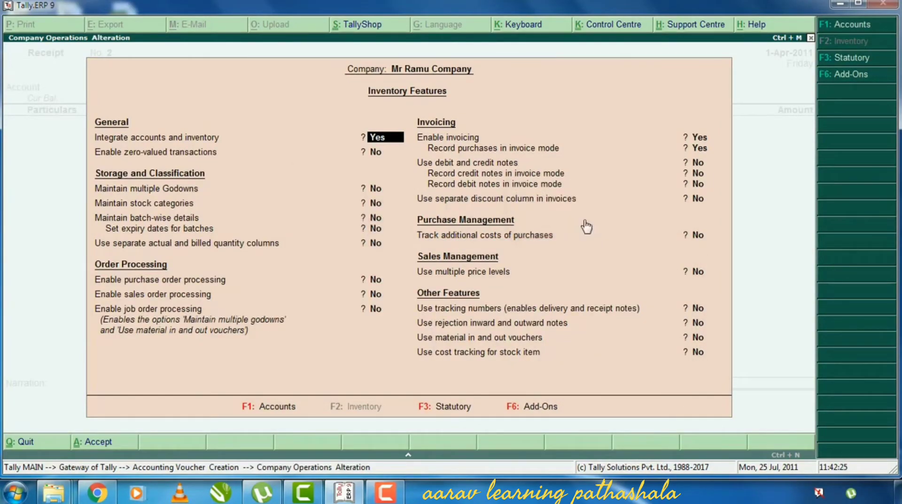
{"action": "key", "text": "Down"}
{"action": "key", "text": "Down"}
{"action": "key", "text": "Down"}
{"action": "key", "text": "Down"}
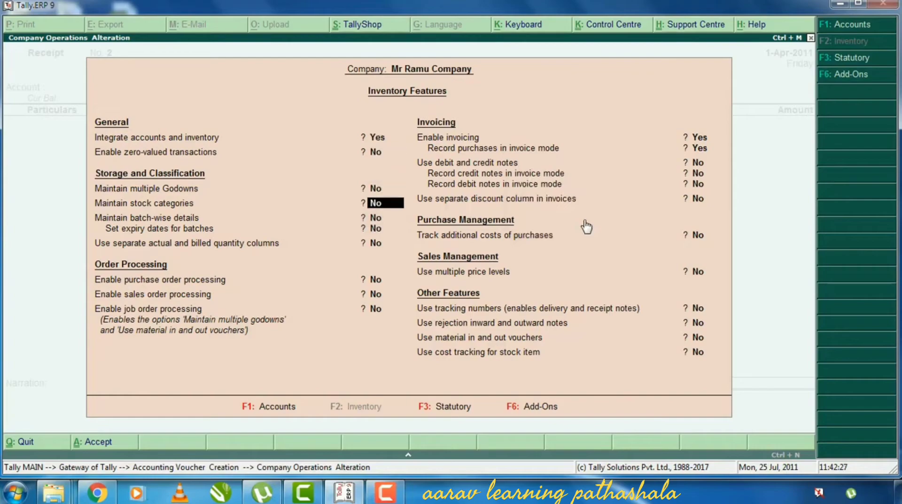
{"action": "key", "text": "Down"}
{"action": "key", "text": "Down"}
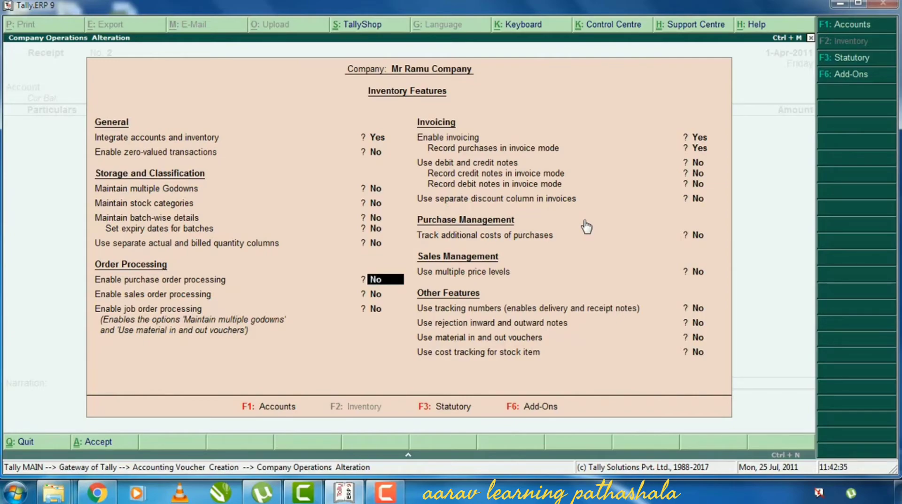
{"action": "type", "text": "y"}
{"action": "key", "text": "Return"}
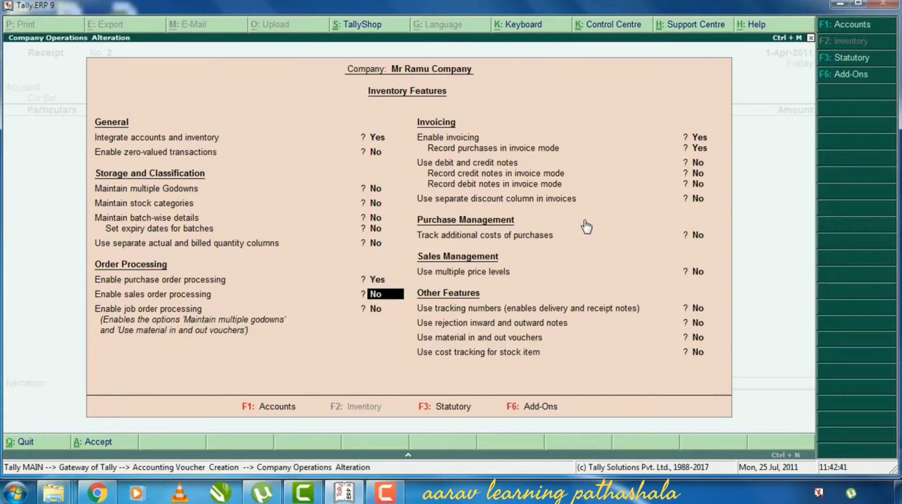
{"action": "type", "text": "y"}
{"action": "key", "text": "Return"}
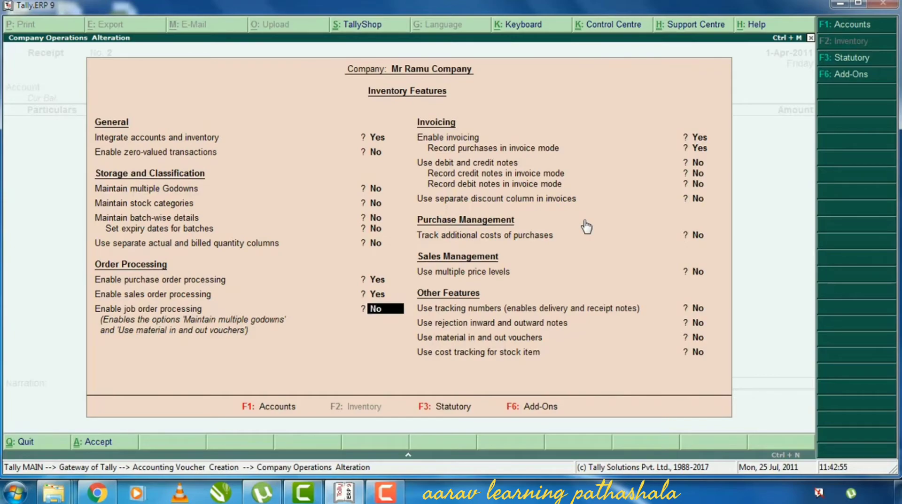
- Enable separate actual and billed quantity columns in the Inventory Features
{"action": "key", "text": "Up"}
{"action": "key", "text": "Up"}
{"action": "key", "text": "Up"}
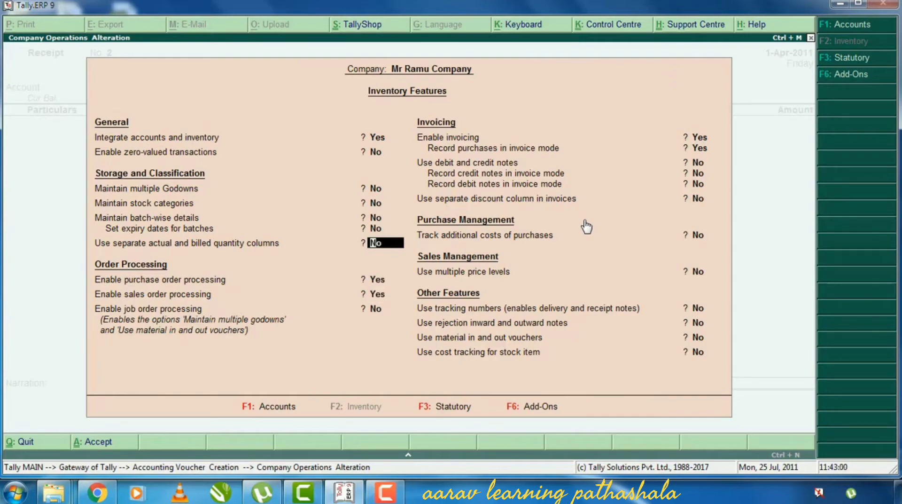
{"action": "type", "text": "y"}
{"action": "key", "text": "Return"}
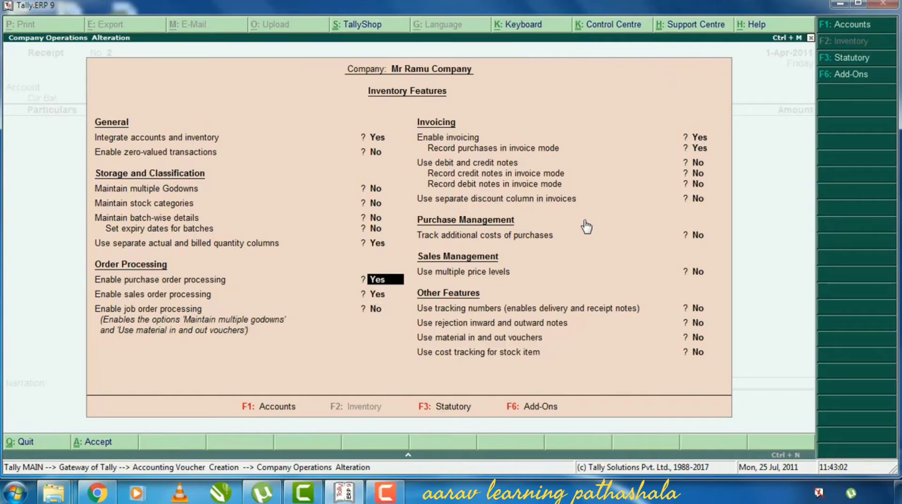
- Enable the separate discount column in invoices and save the company's Inventory Features
{"action": "key", "text": "Return"}
{"action": "key", "text": "Return"}
{"action": "key", "text": "Return"}
{"action": "key", "text": "Return"}
{"action": "key", "text": "Return"}
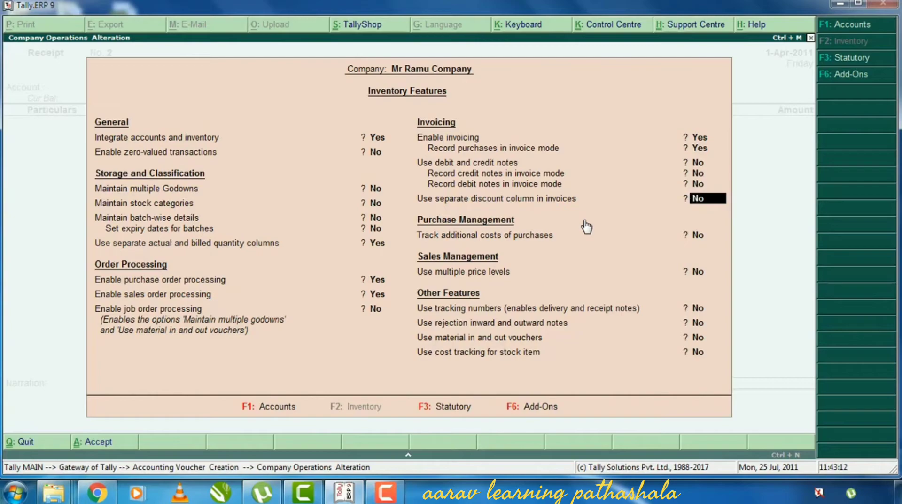
{"action": "type", "text": "y"}
{"action": "key", "text": "Return"}
{"action": "key", "text": "Return"}
{"action": "key", "text": "Return"}
{"action": "key", "text": "Return"}
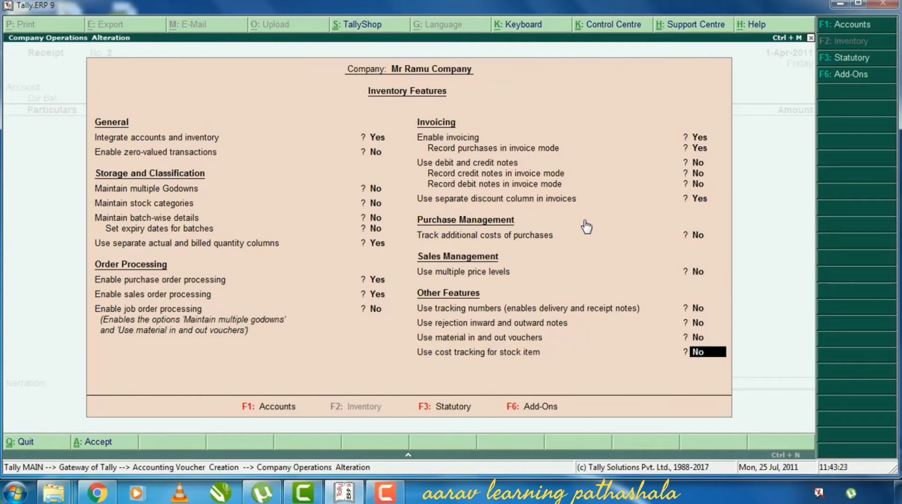
{"action": "key", "text": "Return"}
{"action": "key", "text": "Return"}
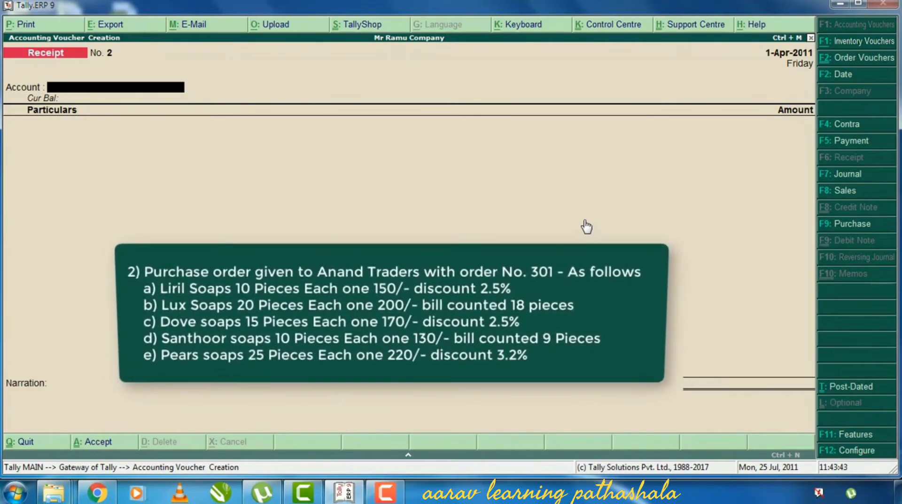
- Open a Purchase Order voucher and give the Liril Soap line a 2.5% discount
{"action": "key", "text": "alt+F4"}
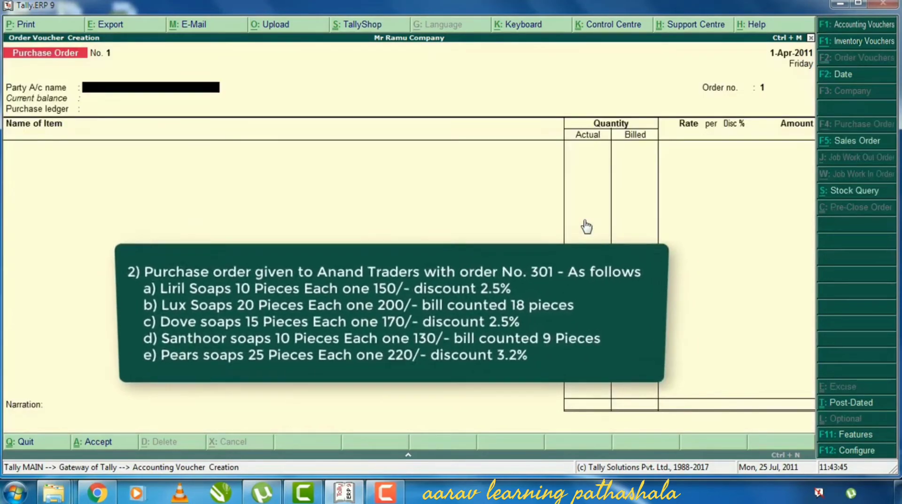
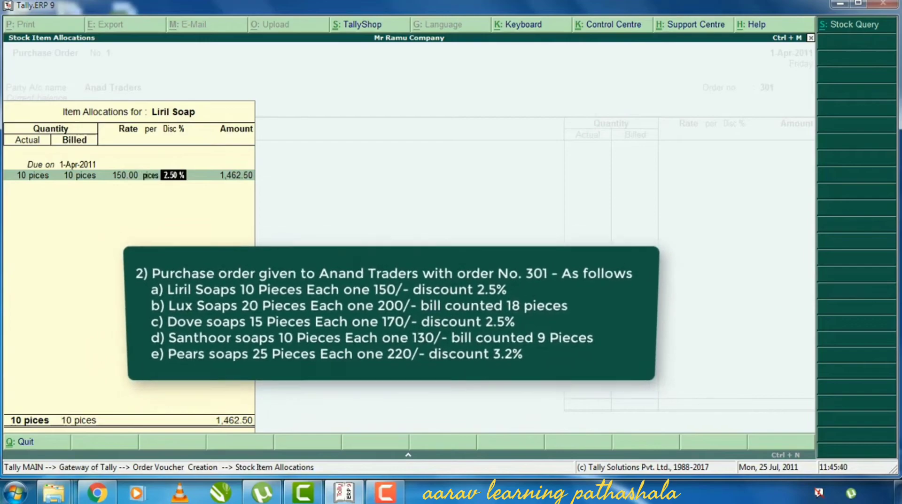
{"action": "type", "text": "2.5"}
{"action": "key", "text": "Return"}
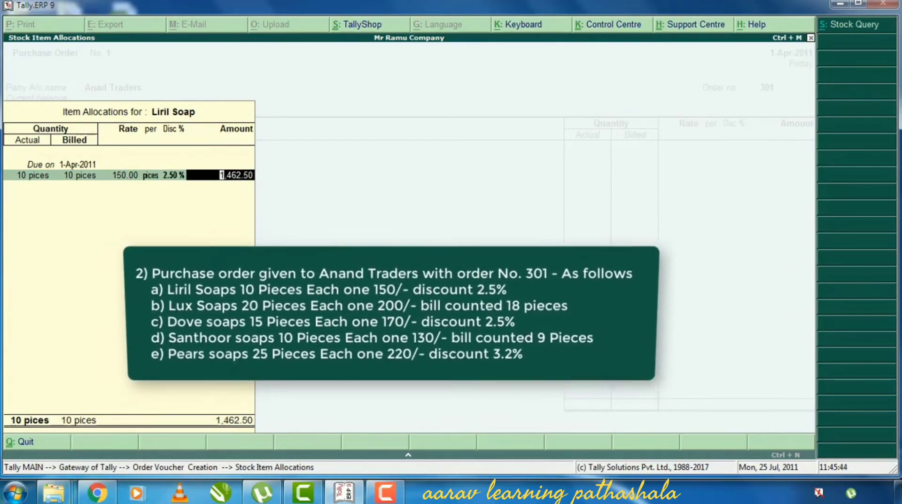
{"action": "key", "text": "Return"}
{"action": "key", "text": "Return"}
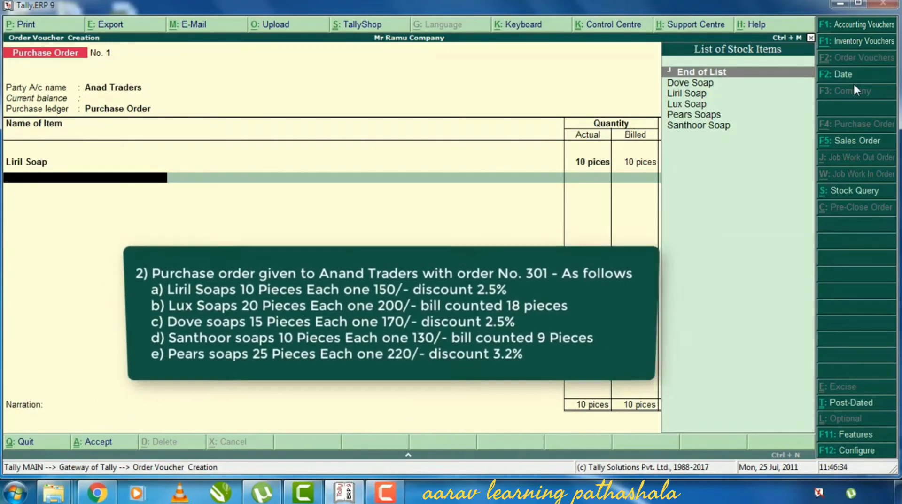
- Add Lux Soap to the purchase order with an actual quantity of 20 and a billed quantity of 18
{"action": "key", "text": "Escape"}
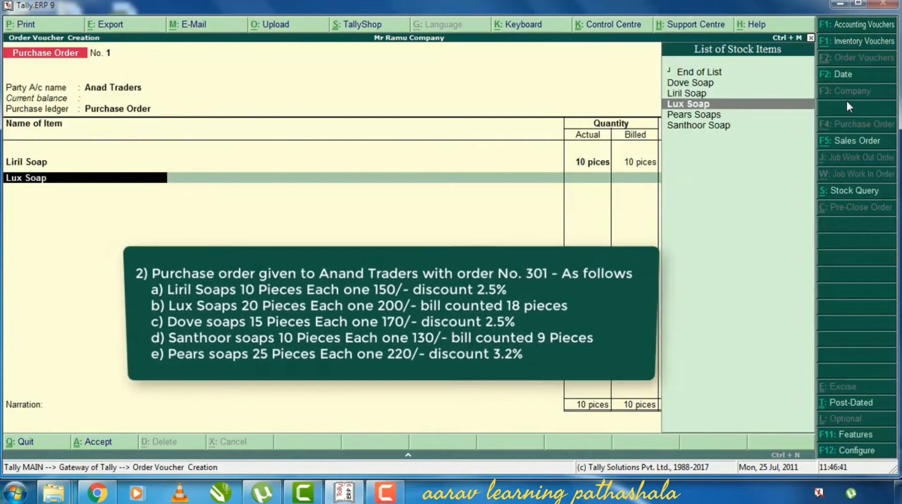
{"action": "type", "text": "Lux"}
{"action": "key", "text": "Return"}
{"action": "key", "text": "Return"}
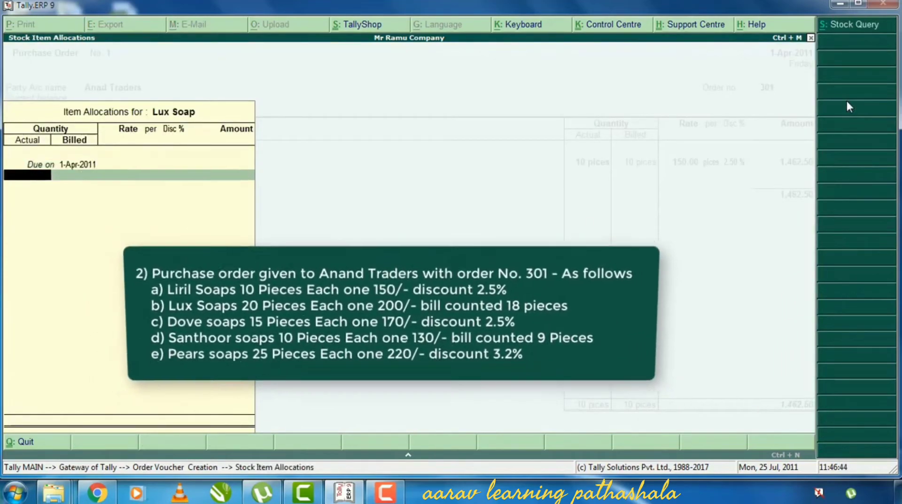
{"action": "type", "text": "20"}
{"action": "key", "text": "Return"}
{"action": "key", "text": "BackSpace"}
{"action": "type", "text": "20"}
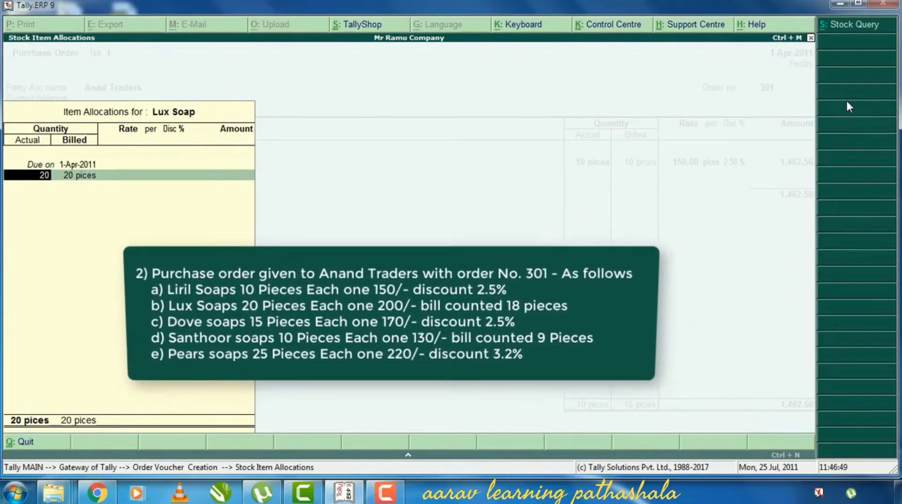
{"action": "key", "text": "Return"}
{"action": "type", "text": "18"}
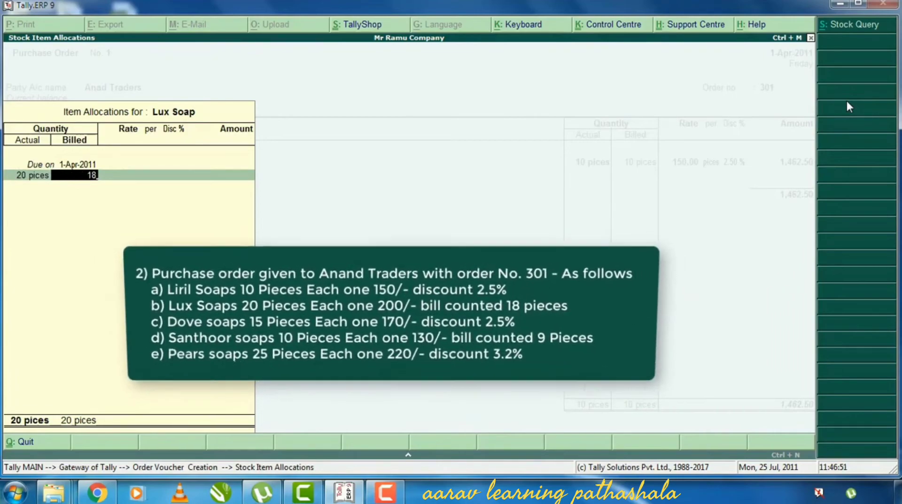
{"action": "key", "text": "Return"}
- Set the Lux Soap rate to 200 with no discount and complete its item allocation
{"action": "type", "text": "200"}
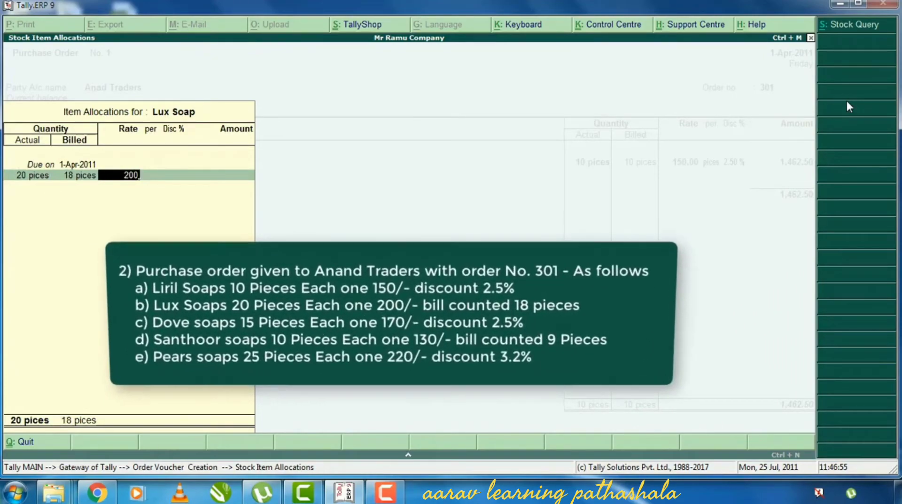
{"action": "key", "text": "Return"}
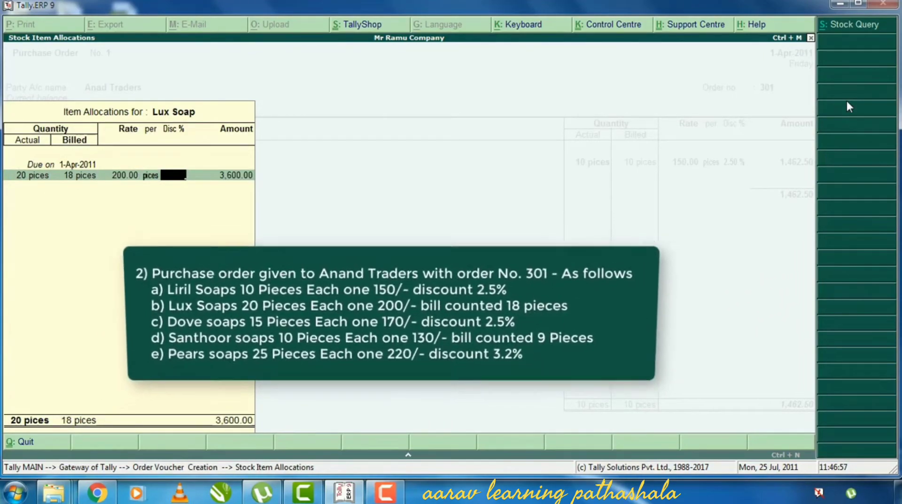
{"action": "key", "text": "Return"}
{"action": "key", "text": "Return"}
{"action": "key", "text": "Return"}
{"action": "key", "text": "Return"}
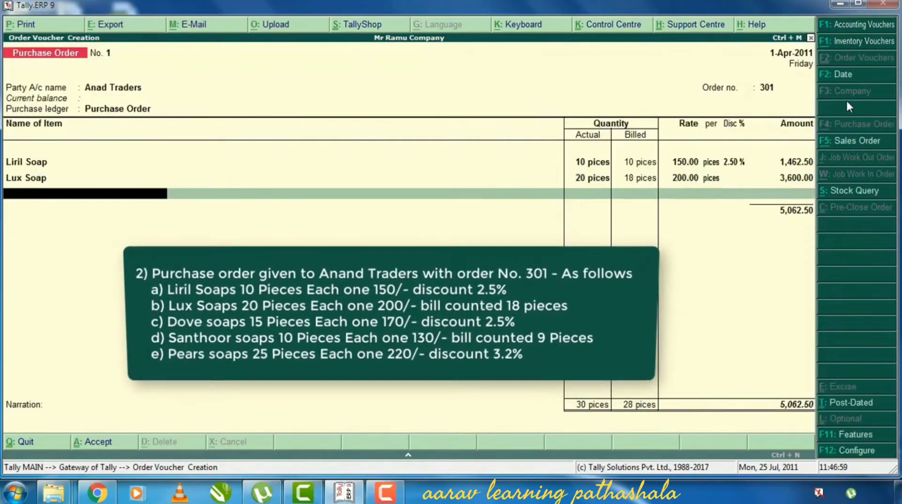
- Add Dove Soap to the purchase order with 15 pieces as both actual and billed quantity
{"action": "type", "text": "do"}
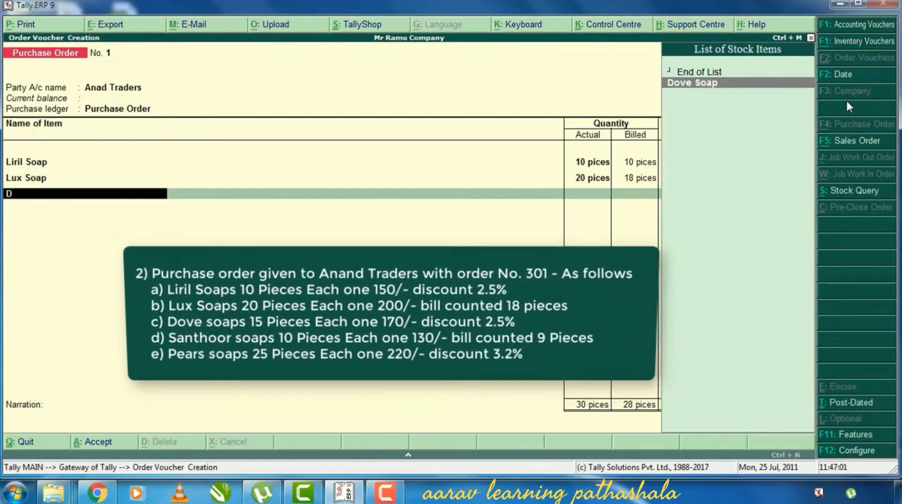
{"action": "key", "text": "Return"}
{"action": "key", "text": "Return"}
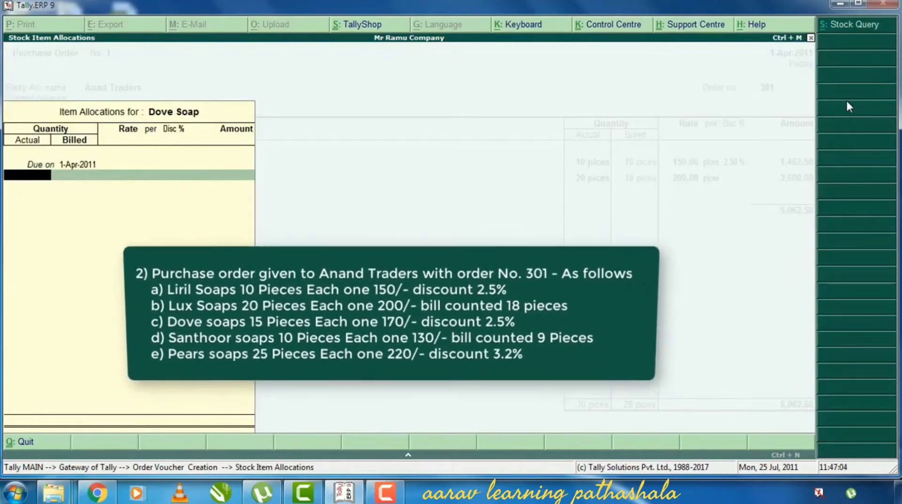
{"action": "type", "text": "15"}
{"action": "key", "text": "Return"}
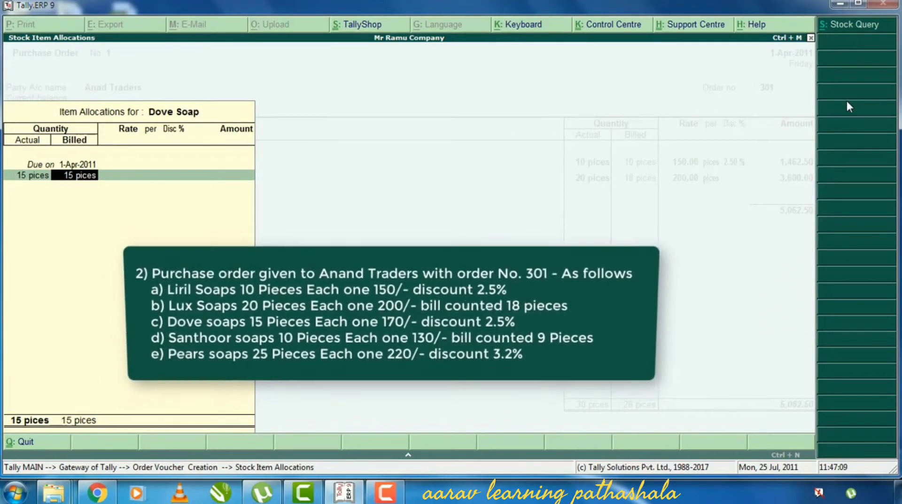
{"action": "key", "text": "Return"}
- Set the Dove Soap rate to 170 with a 2.5% discount and complete its item allocation
{"action": "type", "text": "170"}
{"action": "key", "text": "Return"}
{"action": "key", "text": "Return"}
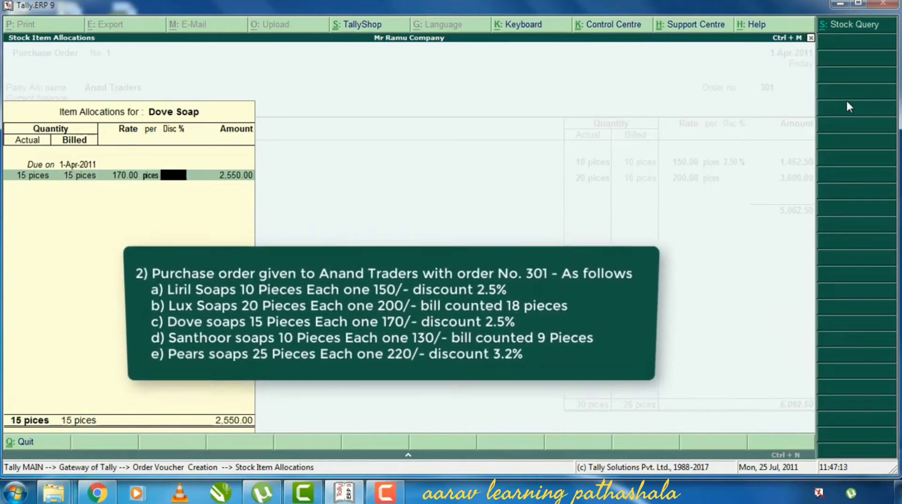
{"action": "type", "text": "2.5"}
{"action": "key", "text": "Return"}
{"action": "key", "text": "Return"}
{"action": "key", "text": "Return"}
{"action": "key", "text": "Return"}
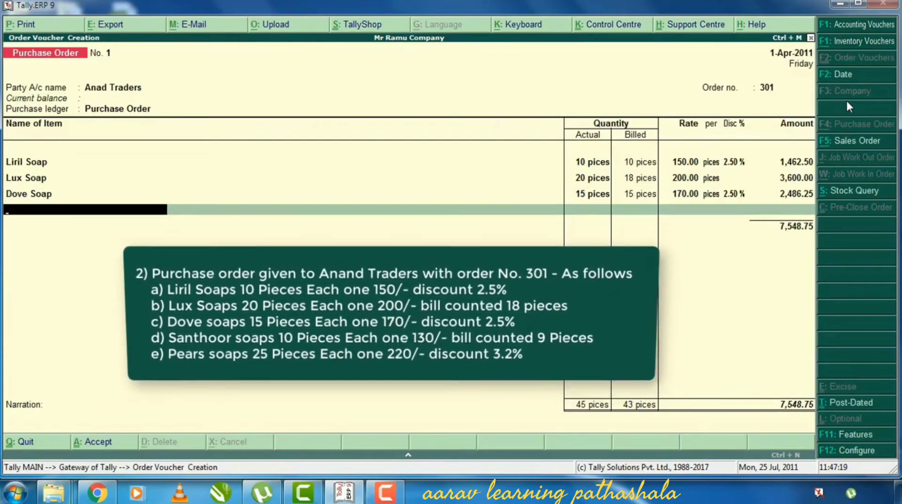
- Add Santhoor Soap to the purchase order with an actual quantity of 10 and a billed quantity of 9
{"action": "type", "text": "Sa"}
{"action": "key", "text": "Return"}
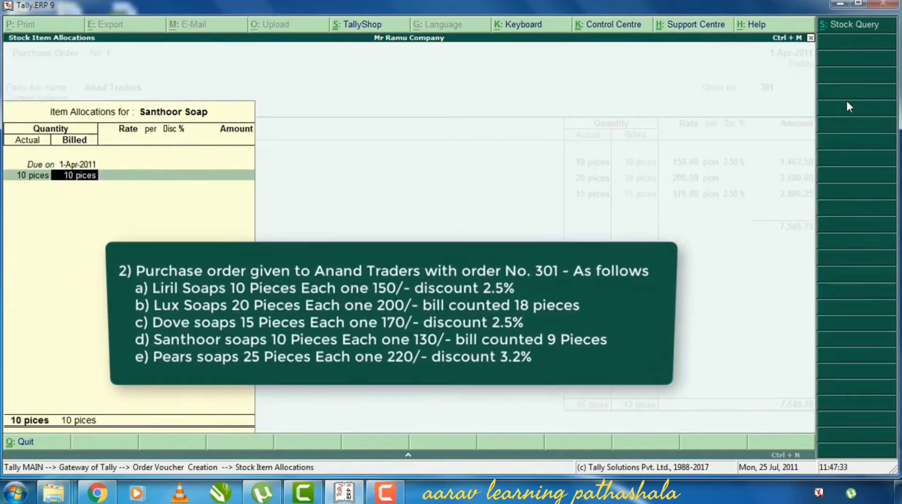
{"action": "key", "text": "BackSpace"}
{"action": "type", "text": "10 pices"}
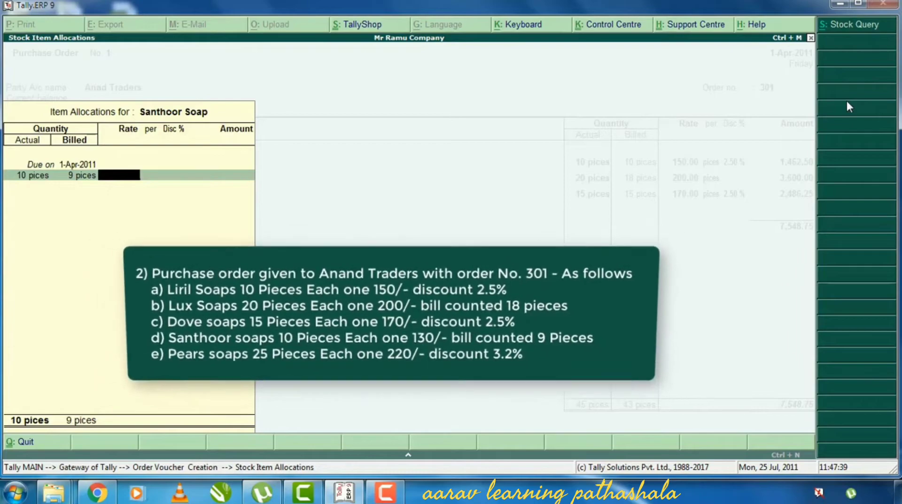
{"action": "key", "text": "BackSpace"}
{"action": "type", "text": "9"}
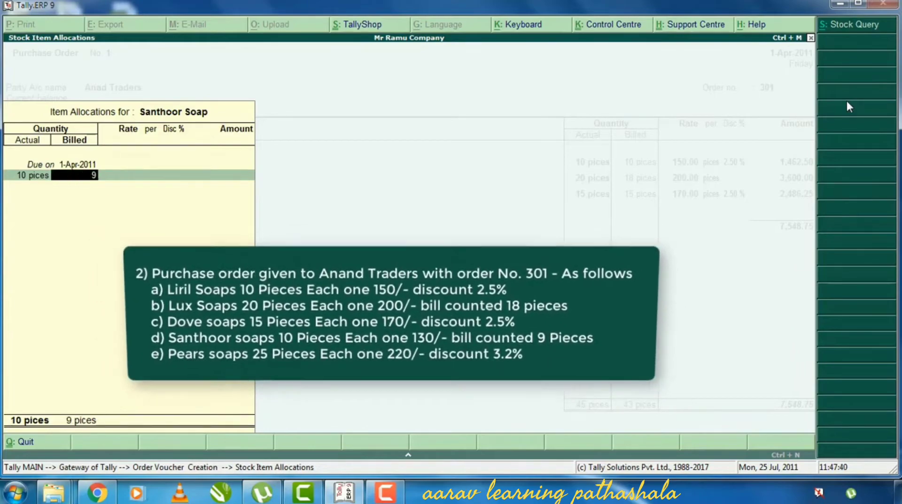
{"action": "key", "text": "Return"}
- Set the Santhoor Soap rate to 130 with no discount and complete its item allocation
{"action": "type", "text": "13"}
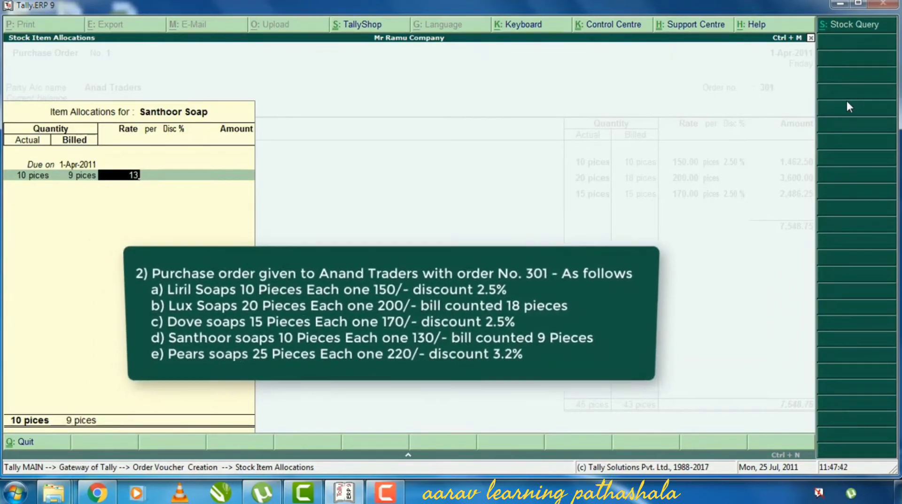
{"action": "type", "text": "0"}
{"action": "key", "text": "Return"}
{"action": "key", "text": "Return"}
{"action": "key", "text": "Return"}
{"action": "key", "text": "Return"}
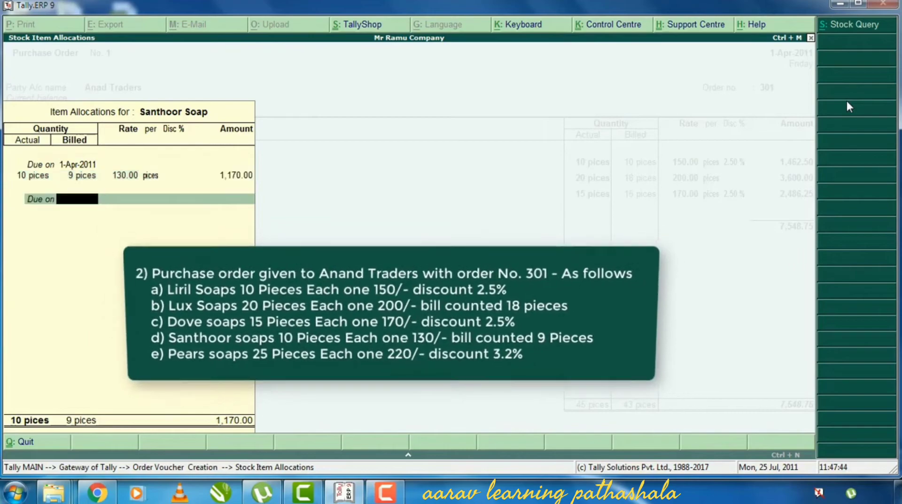
{"action": "key", "text": "Return"}
{"action": "key", "text": "Return"}
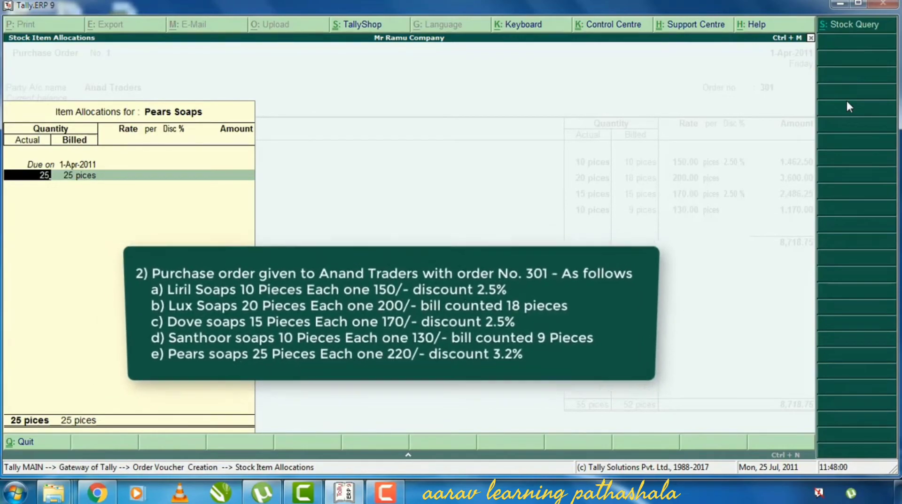
- Enter Pears Soaps in the purchase order with 25 pieces actual and billed, rate 220 and a 3.2% discount
{"action": "key", "text": "Return"}
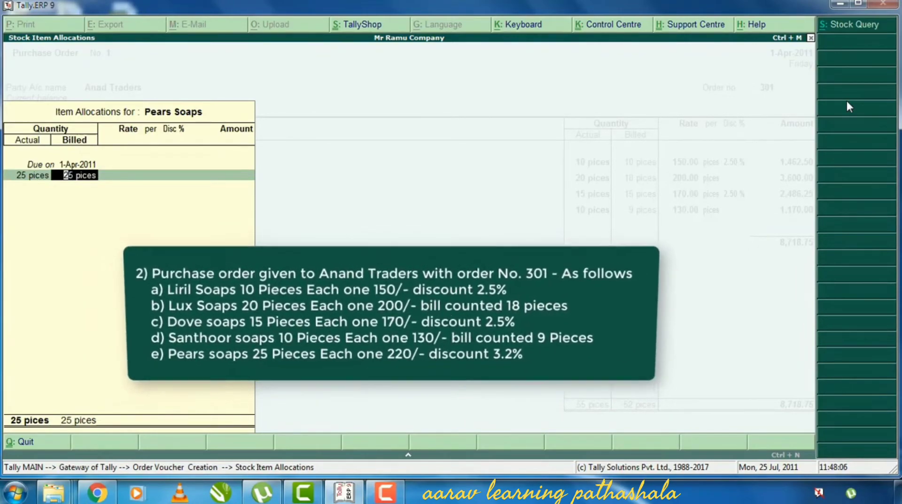
{"action": "key", "text": "Return"}
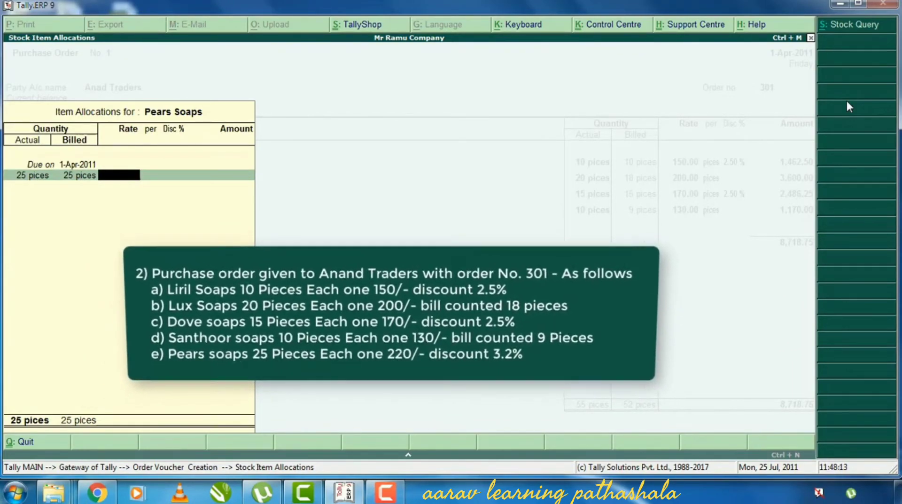
{"action": "type", "text": "220"}
{"action": "key", "text": "Return"}
{"action": "key", "text": "Return"}
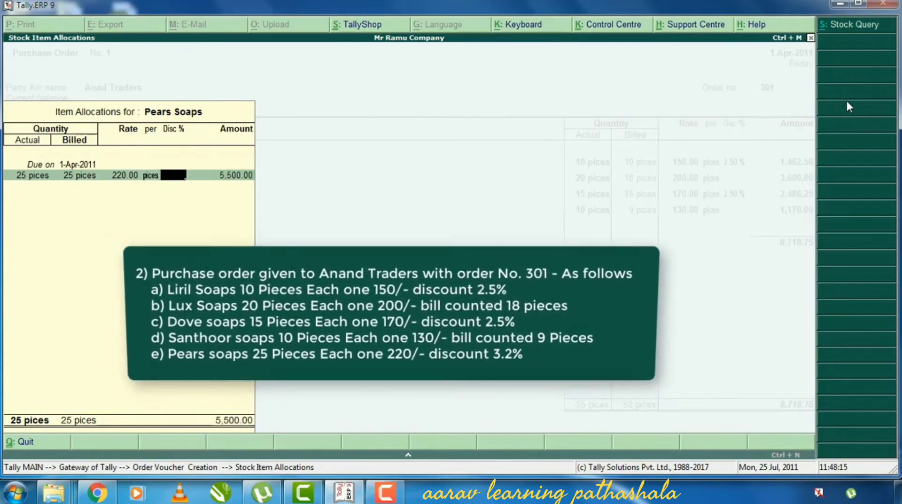
{"action": "type", "text": "3.2"}
{"action": "key", "text": "Return"}
{"action": "key", "text": "Return"}
{"action": "key", "text": "Return"}
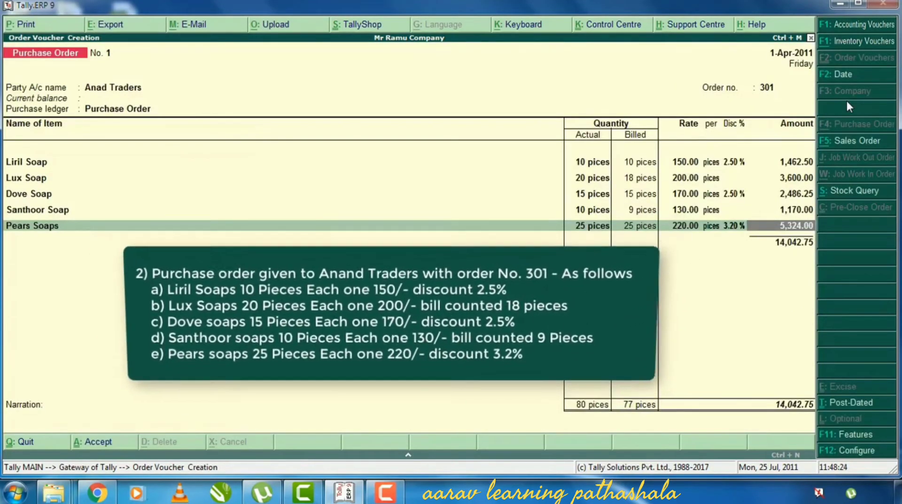
{"action": "key", "text": "Return"}
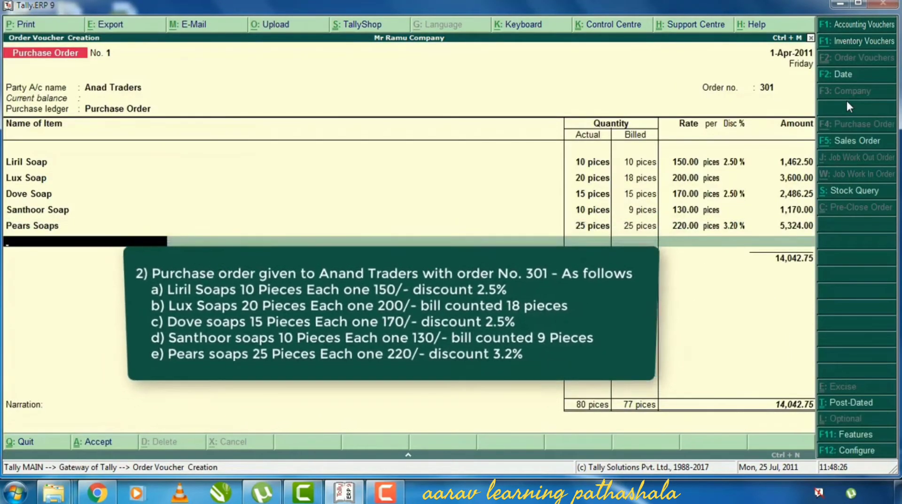
- End the item list, leave the narration blank and save the purchase order
{"action": "key", "text": "Return"}
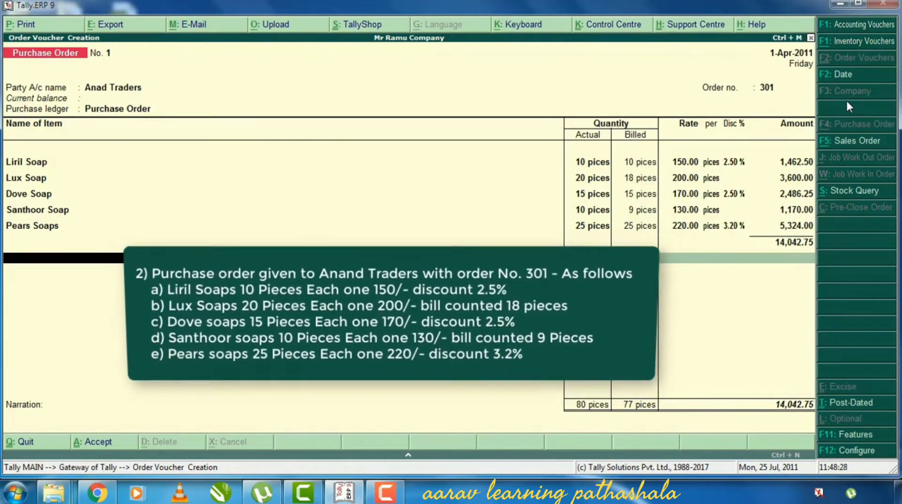
{"action": "key", "text": "Return"}
{"action": "key", "text": "Return"}
{"action": "key", "text": "Return"}
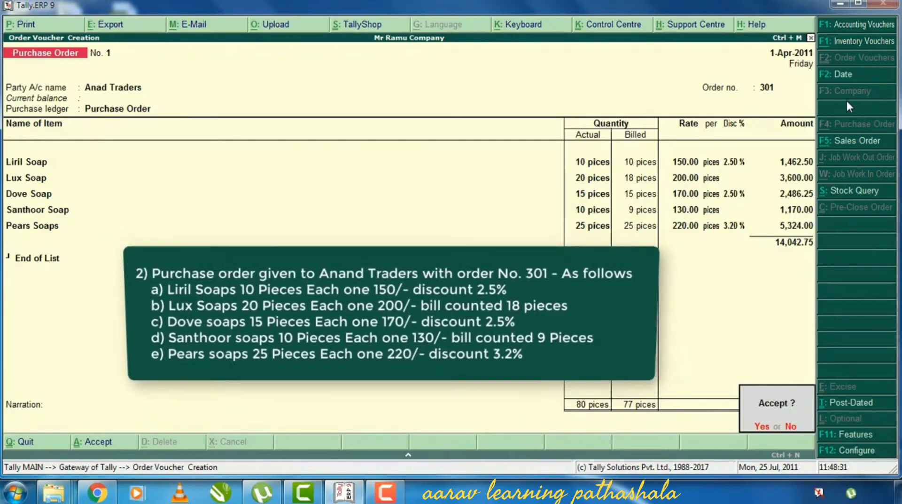
{"action": "key", "text": "Return"}
- Open a new Purchase voucher in Accounting Vouchers and leave the supplier invoice number blank
{"action": "key", "text": "F1"}
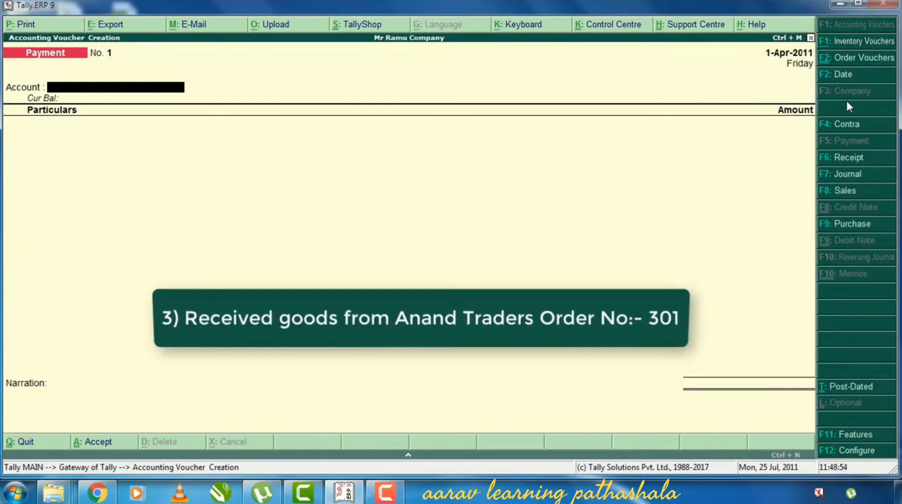
{"action": "left_click", "coordinate": [854, 226]}
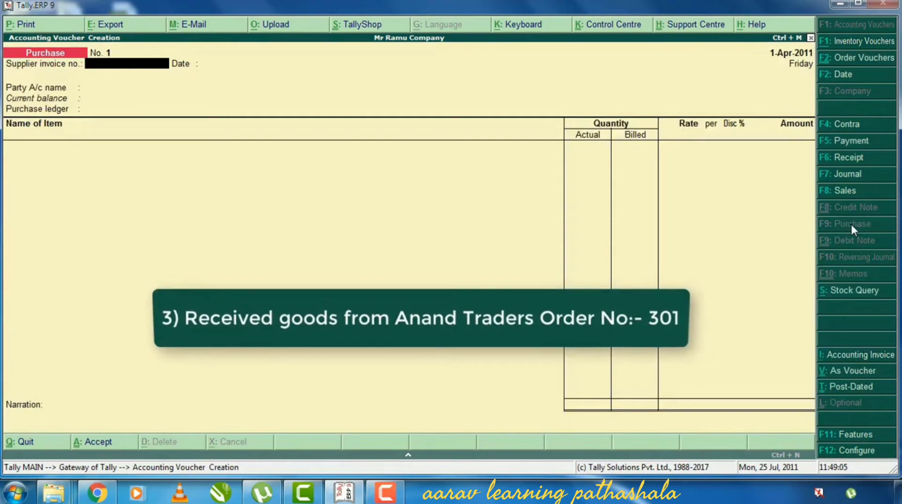
{"action": "key", "text": "Return"}
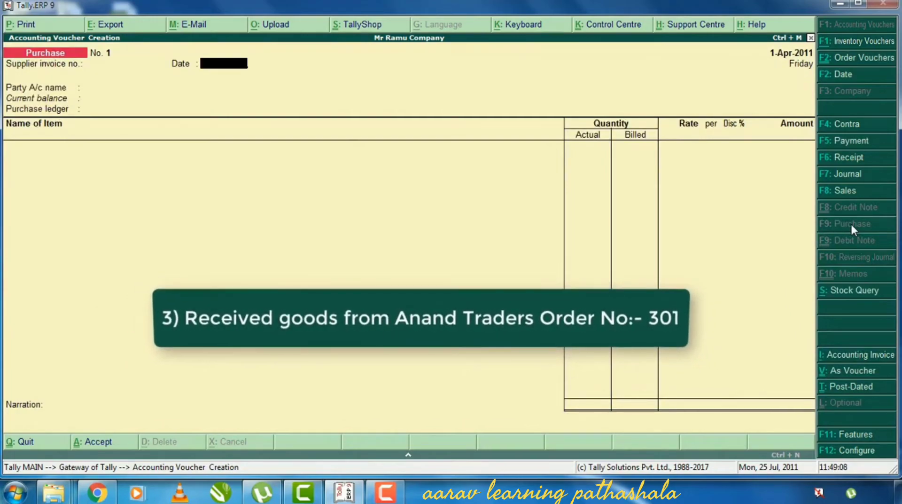
- Leave the invoice date blank, select Anad Traders as the party and link order 301 in the party details
{"action": "key", "text": "Return"}
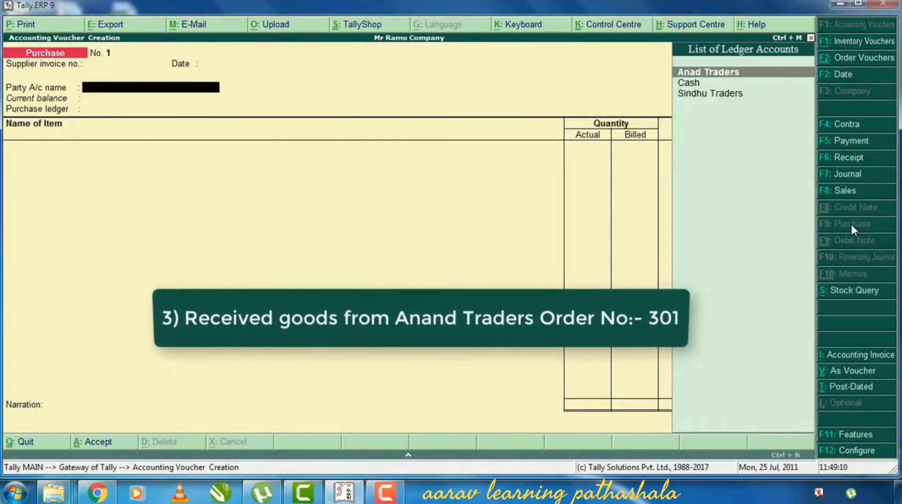
{"action": "key", "text": "Return"}
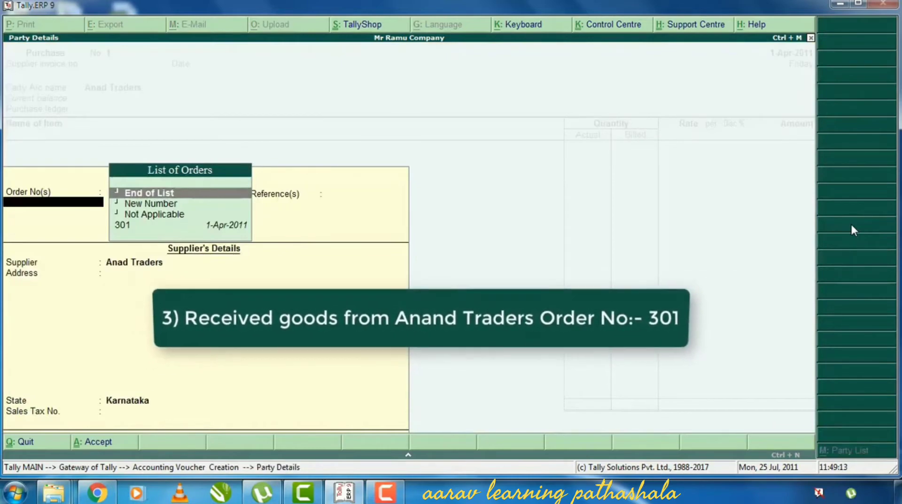
{"action": "key", "text": "Up"}
{"action": "key", "text": "Up"}
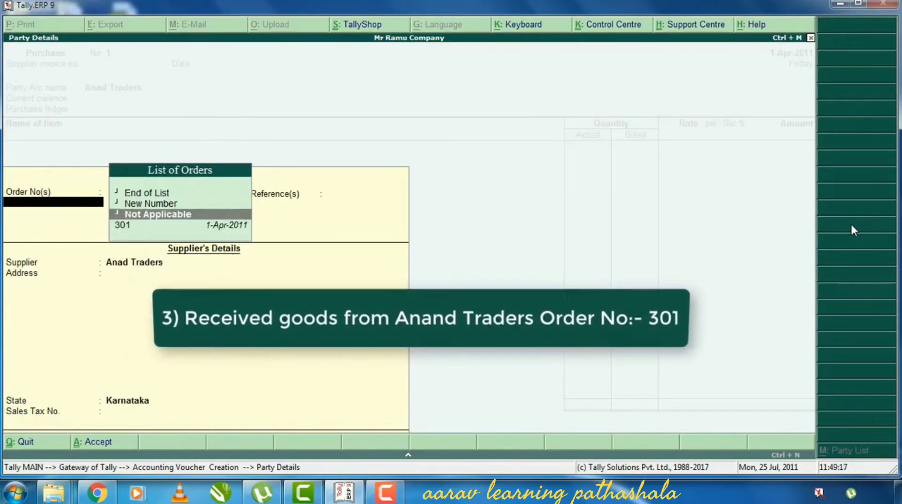
{"action": "key", "text": "Up"}
{"action": "key", "text": "Down"}
{"action": "key", "text": "Down"}
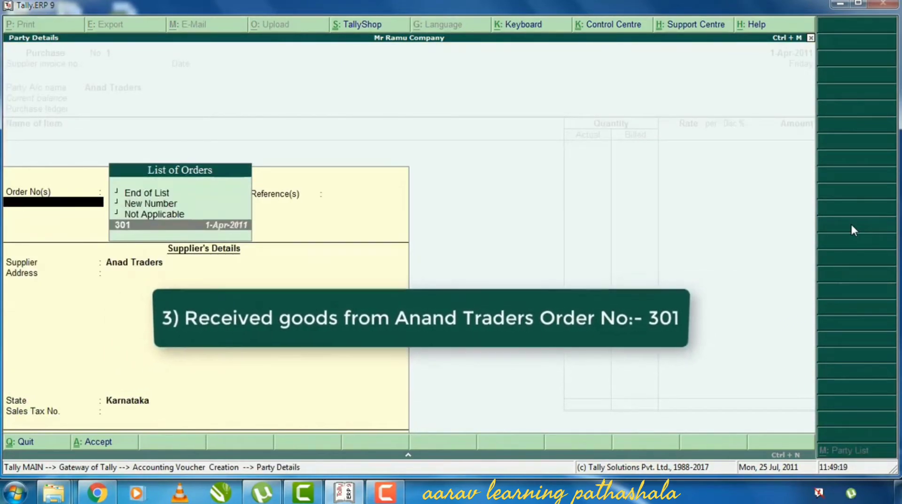
{"action": "key", "text": "Return"}
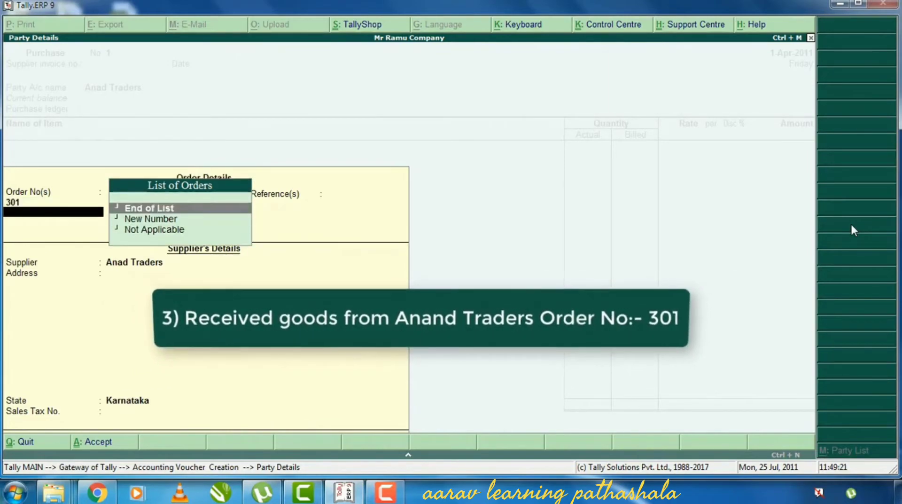
{"action": "key", "text": "Return"}
{"action": "key", "text": "Return"}
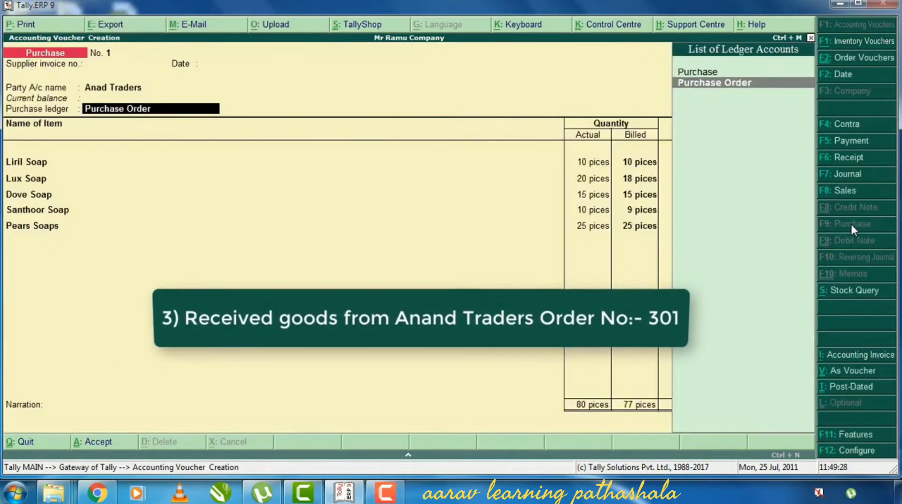
- Set the purchase ledger to Purchase, keep all items from the order and save the purchase voucher
{"action": "key", "text": "Up"}
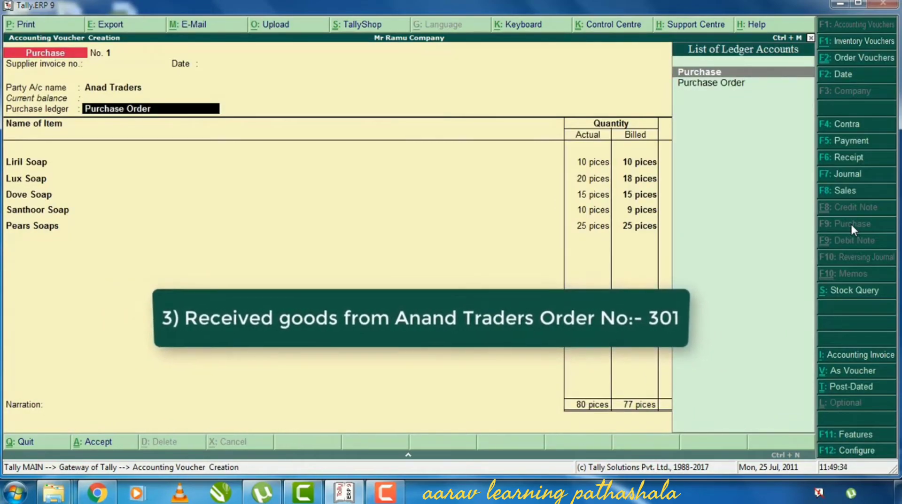
{"action": "key", "text": "Return"}
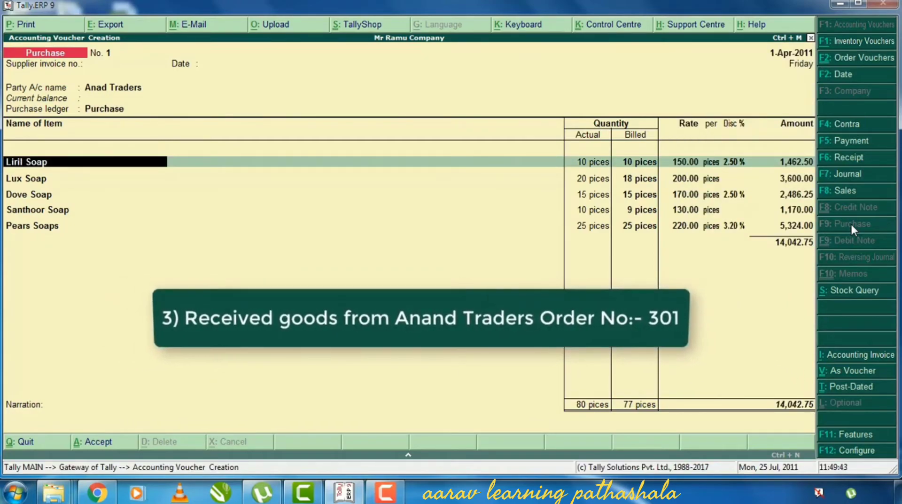
{"action": "key", "text": "Down"}
{"action": "key", "text": "Down"}
{"action": "key", "text": "Down"}
{"action": "key", "text": "Down"}
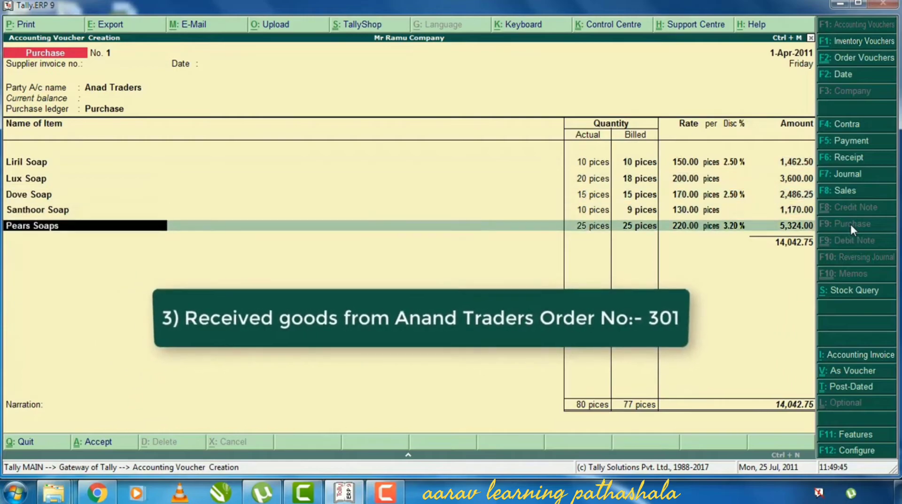
{"action": "key", "text": "Down"}
{"action": "key", "text": "Return"}
{"action": "key", "text": "Return"}
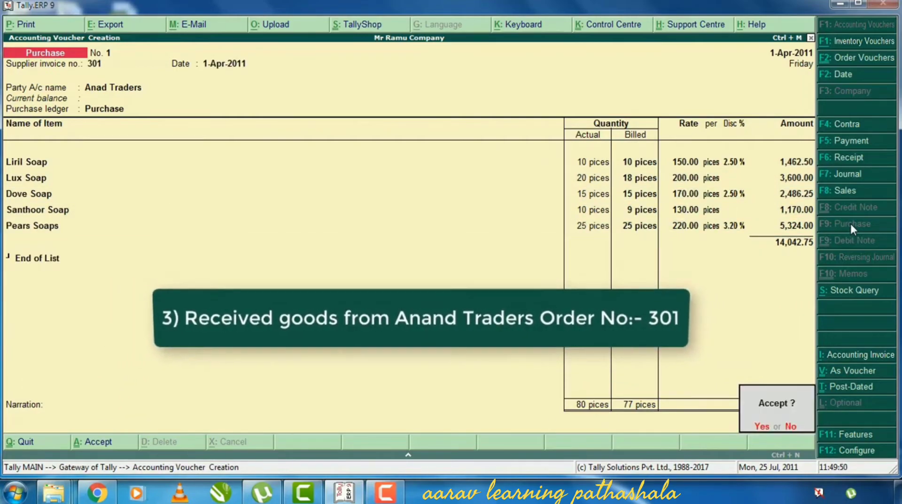
{"action": "key", "text": "Return"}
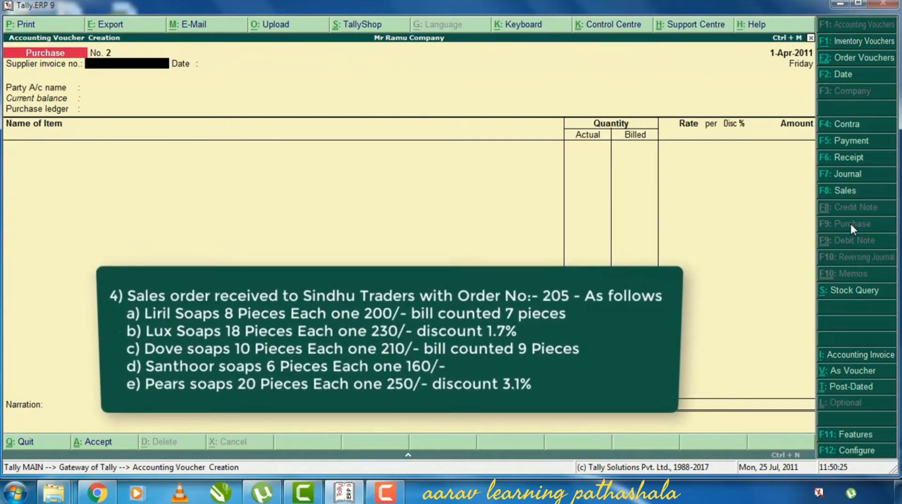
- Open a new Sales Order voucher and select Sindhu Traders as the party account
{"action": "key", "text": "alt+F5"}
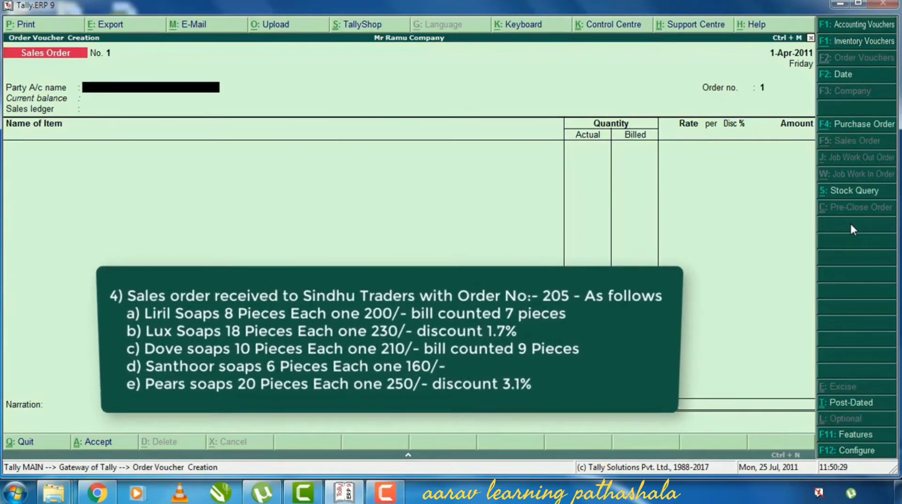
{"action": "key", "text": "space"}
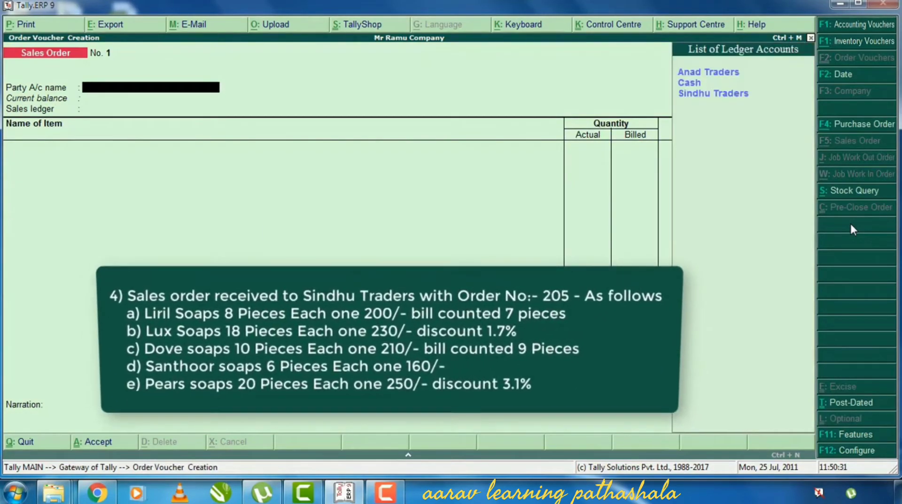
{"action": "key", "text": "Down"}
{"action": "key", "text": "Down"}
{"action": "key", "text": "Down"}
{"action": "key", "text": "Return"}
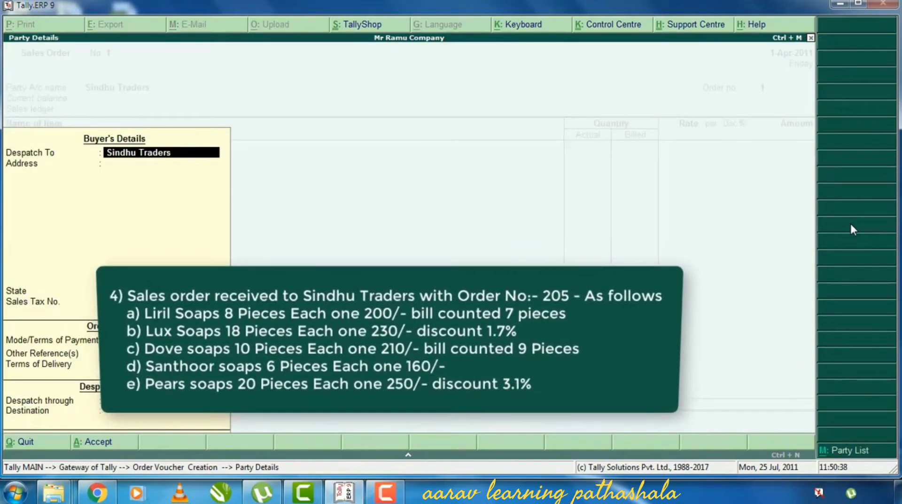
- Accept the default buyer, order and despatch details for Sindhu Traders
{"action": "key", "text": "Return"}
{"action": "key", "text": "Return"}
{"action": "key", "text": "Return"}
{"action": "key", "text": "Return"}
{"action": "key", "text": "Return"}
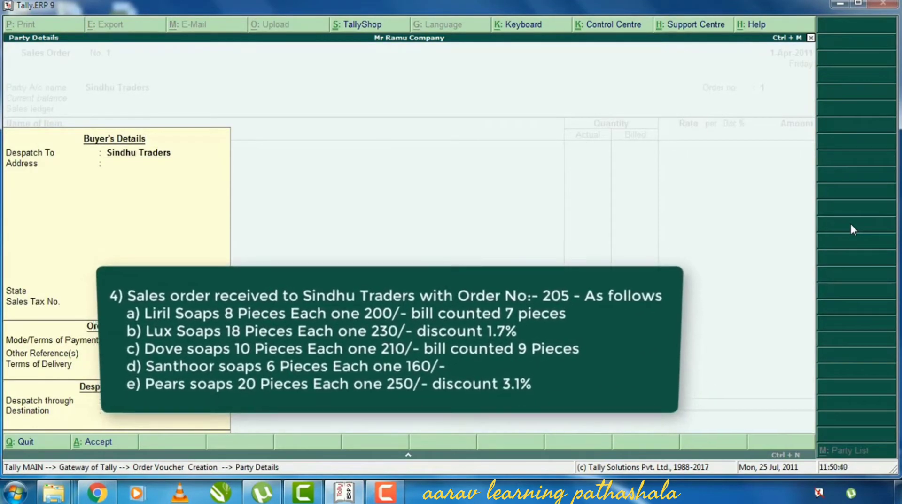
{"action": "key", "text": "Return"}
{"action": "key", "text": "Return"}
{"action": "key", "text": "Return"}
{"action": "key", "text": "Return"}
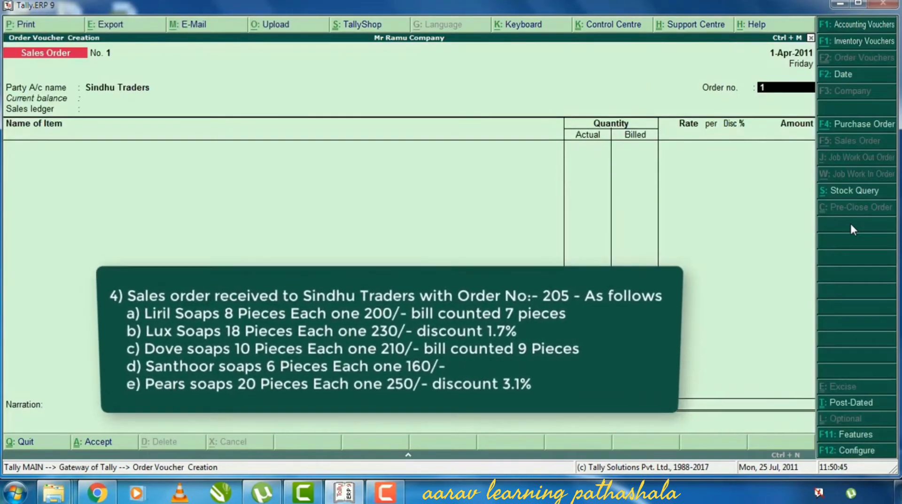
- Set the sales order number to 205 and the sales ledger to Sales Order
{"action": "type", "text": "205"}
{"action": "key", "text": "Return"}
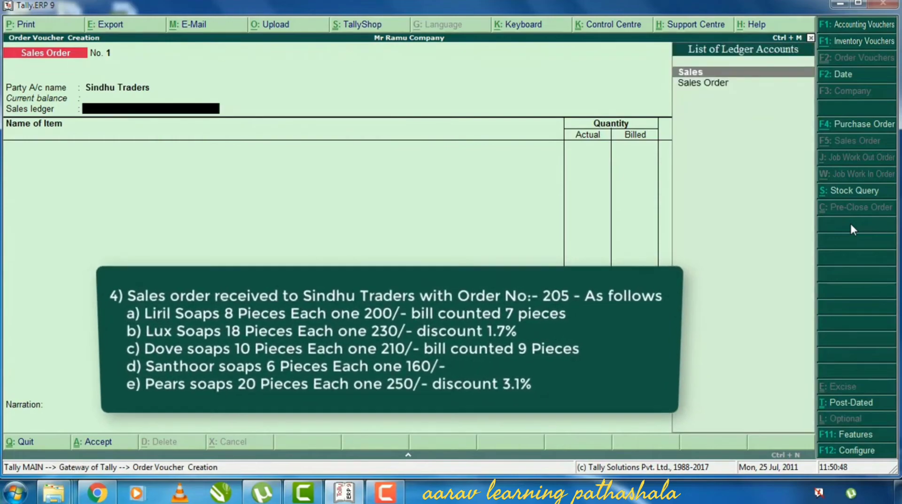
{"action": "key", "text": "Down"}
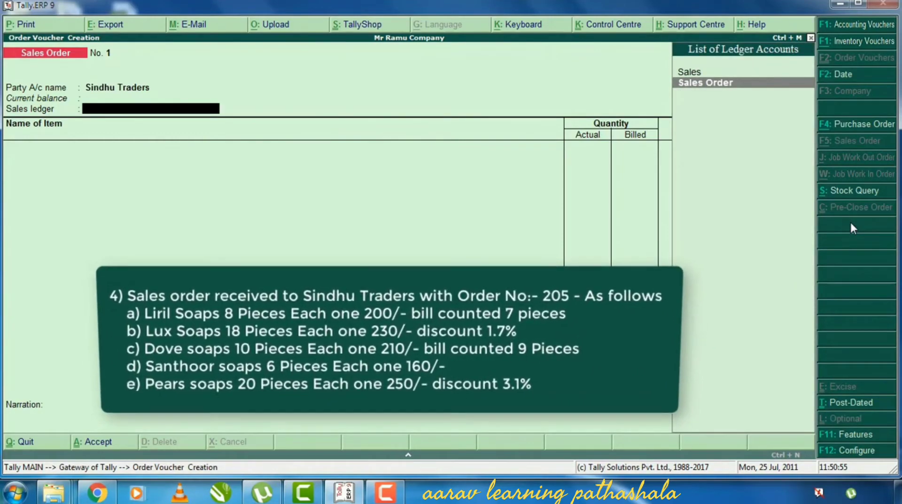
{"action": "key", "text": "Return"}
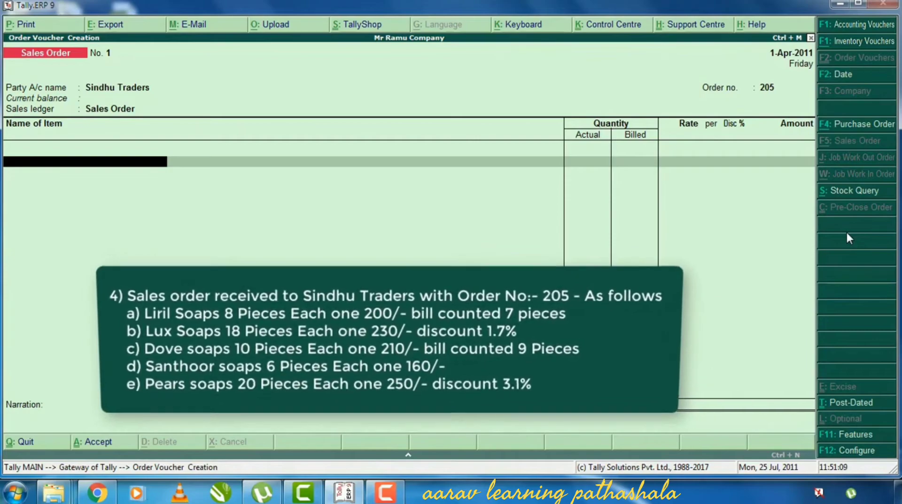
- Add Liril Soap to the sales order with the default due date, 8 pieces actual and 7 billed
{"action": "type", "text": "Li"}
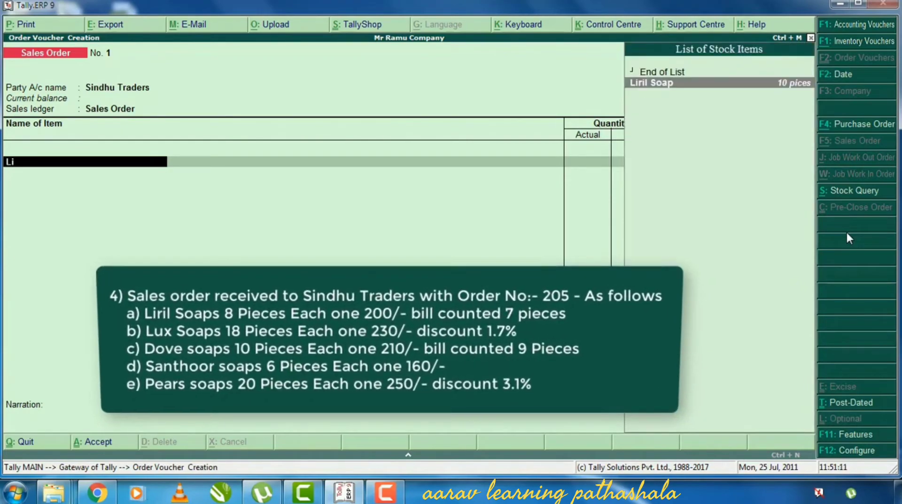
{"action": "key", "text": "Return"}
{"action": "key", "text": "Return"}
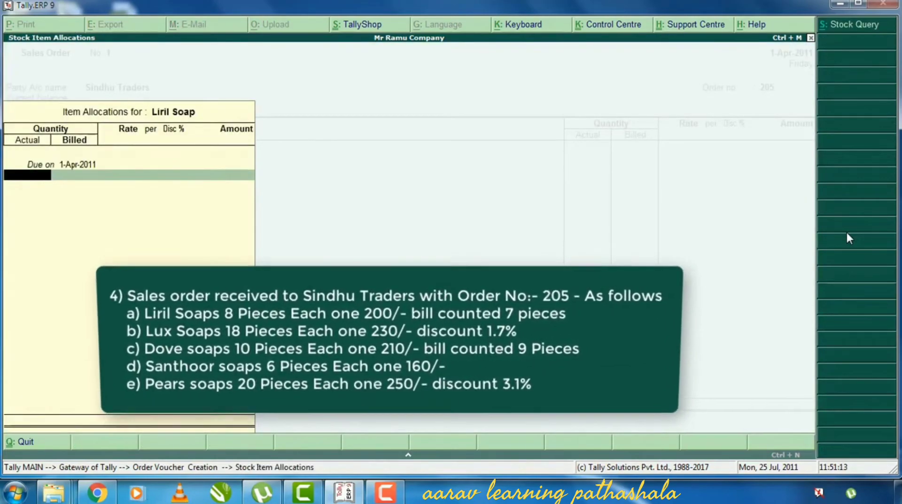
{"action": "type", "text": "8"}
{"action": "key", "text": "Return"}
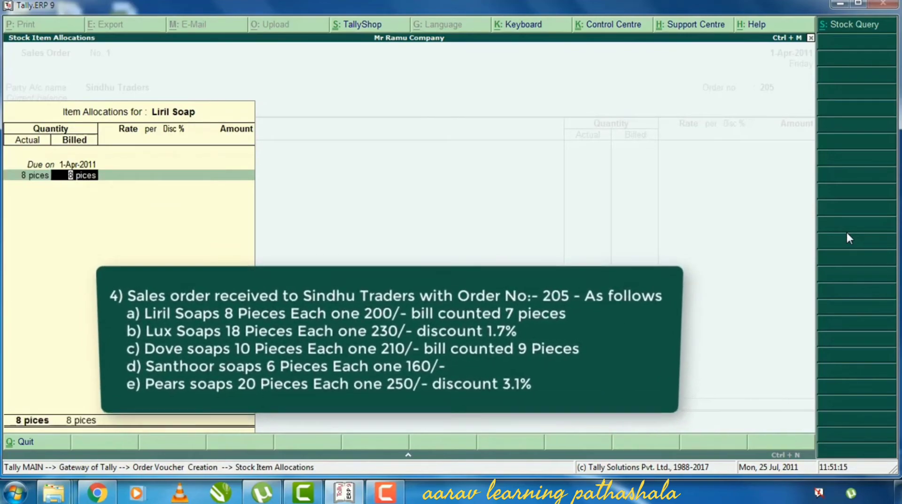
{"action": "type", "text": "7"}
{"action": "key", "text": "Return"}
- Set the Liril Soap rate to 200 with no discount and complete its item allocation
{"action": "type", "text": "2"}
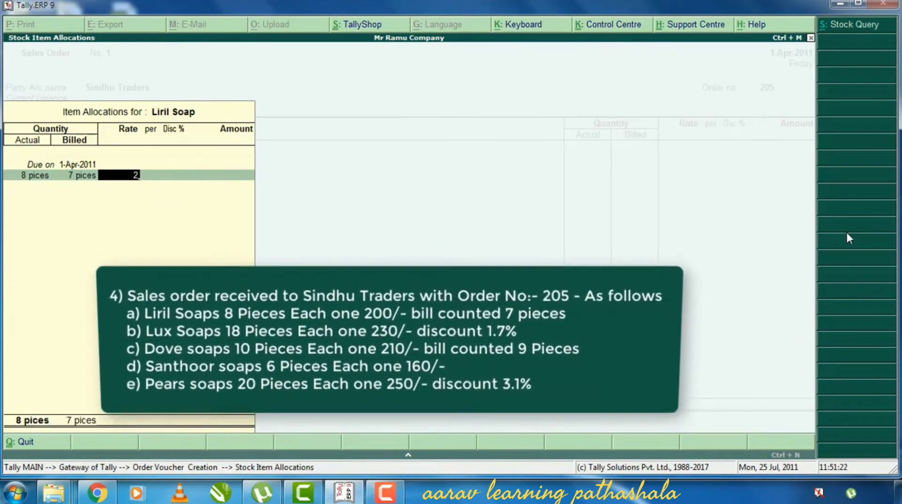
{"action": "type", "text": "00"}
{"action": "key", "text": "Return"}
{"action": "key", "text": "Return"}
{"action": "key", "text": "Return"}
{"action": "key", "text": "Return"}
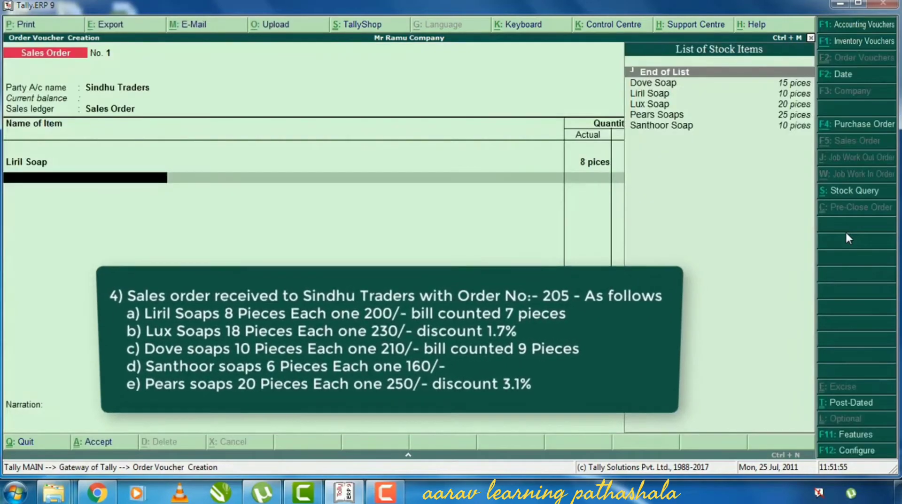
- Enter Lux Soap in the sales order with 18 pieces actual and billed, rate 230 and a 1.7% discount
{"action": "type", "text": "Lu"}
{"action": "key", "text": "Return"}
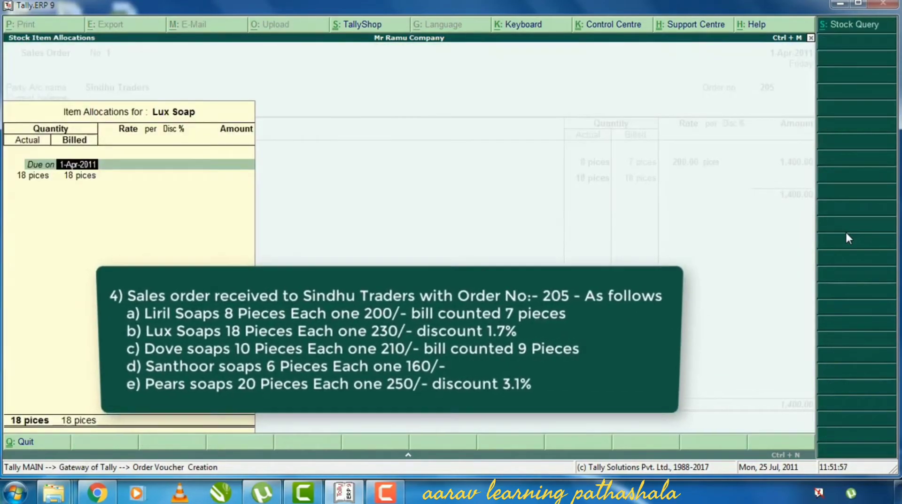
{"action": "key", "text": "Return"}
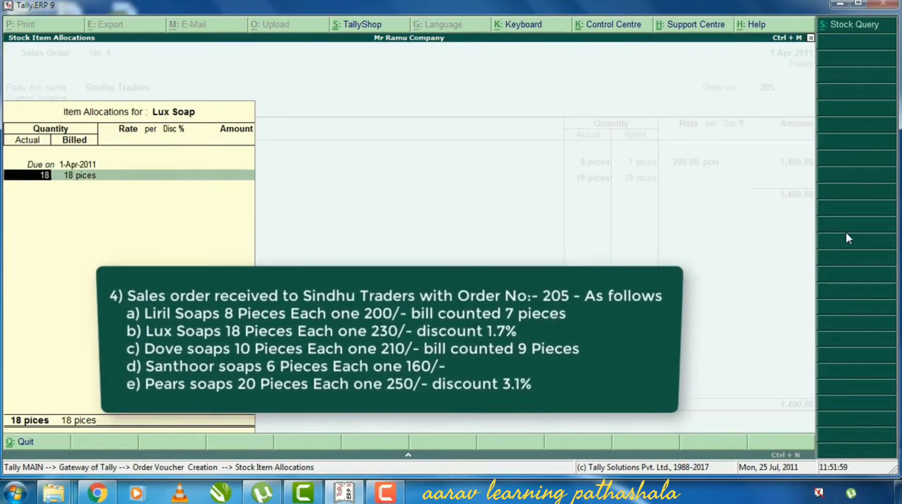
{"action": "key", "text": "Return"}
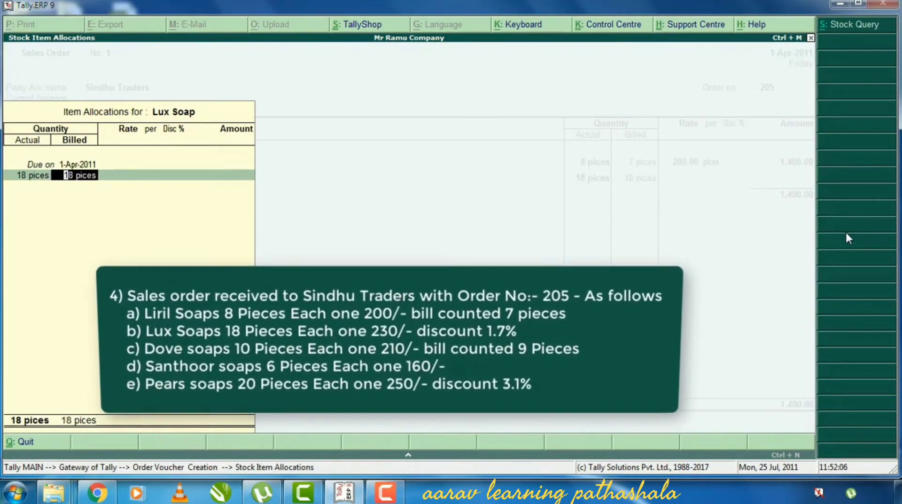
{"action": "key", "text": "Return"}
{"action": "type", "text": "230"}
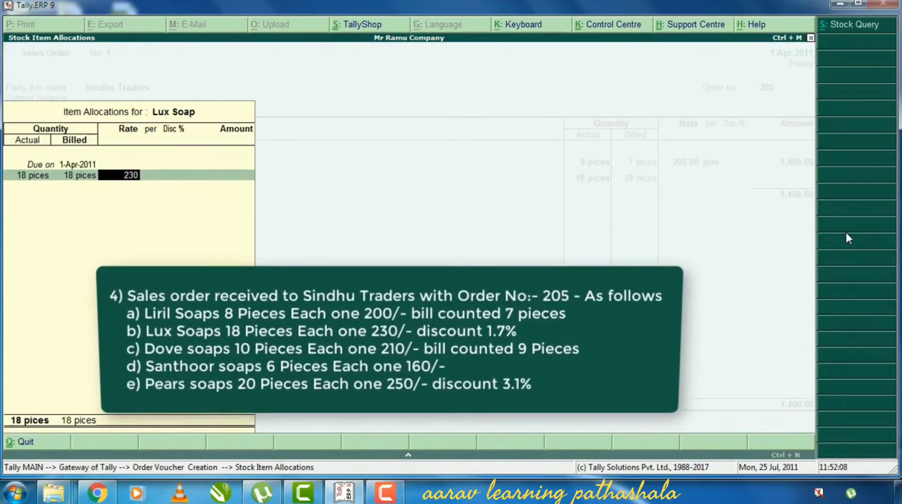
{"action": "key", "text": "Return"}
{"action": "key", "text": "Return"}
{"action": "type", "text": "1.7"}
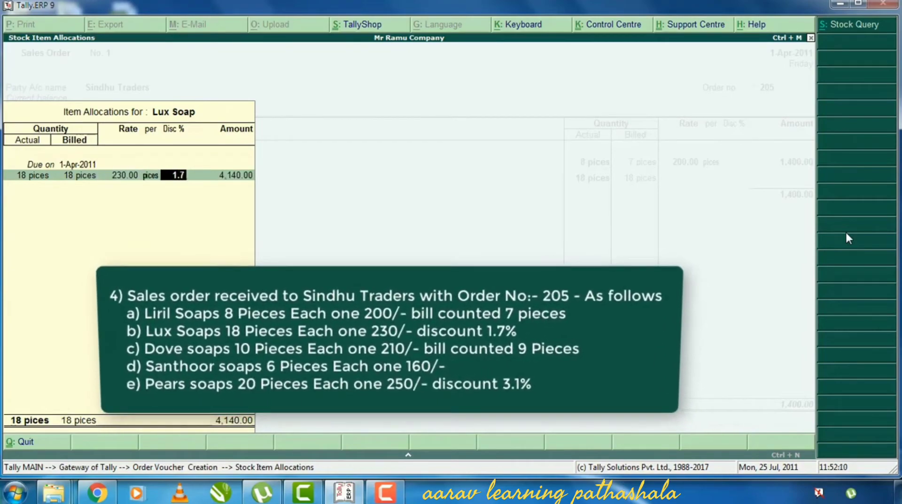
{"action": "key", "text": "Return"}
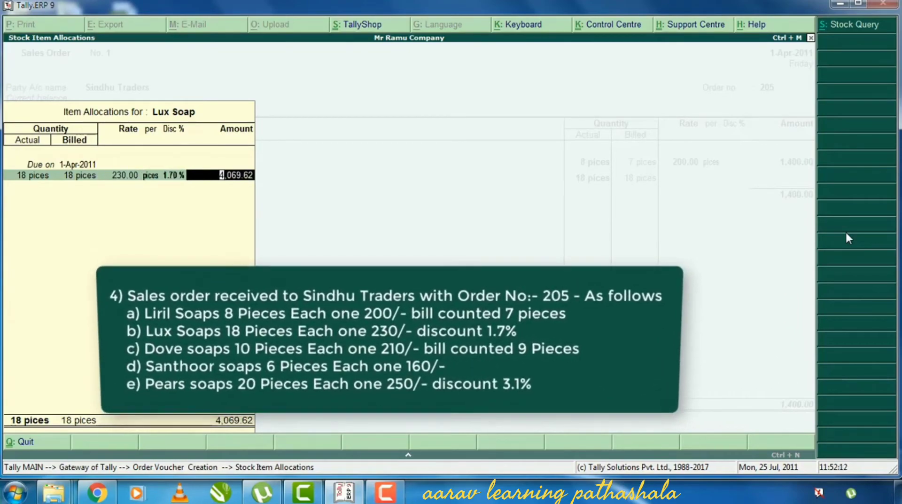
{"action": "key", "text": "Return"}
{"action": "key", "text": "Return"}
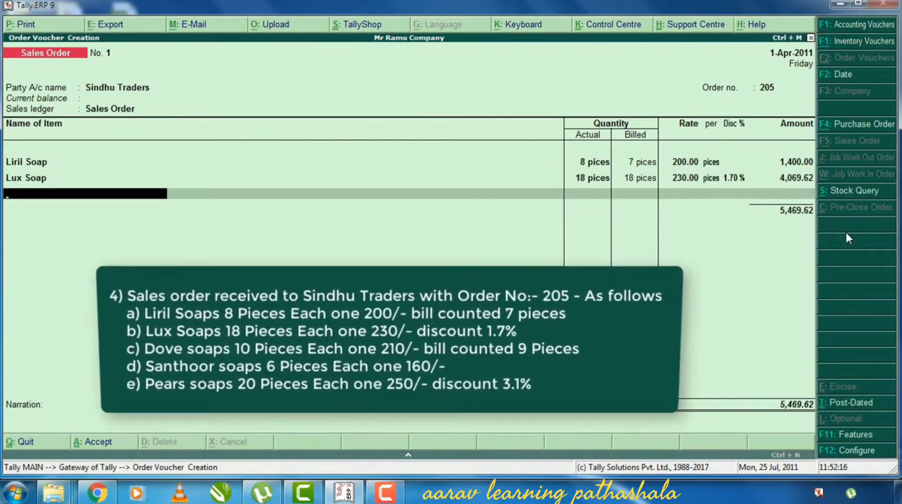
- Add Dove Soap to the sales order with 10 pieces actual, 9 billed, rate 210 and no discount
{"action": "type", "text": "Do"}
{"action": "key", "text": "Return"}
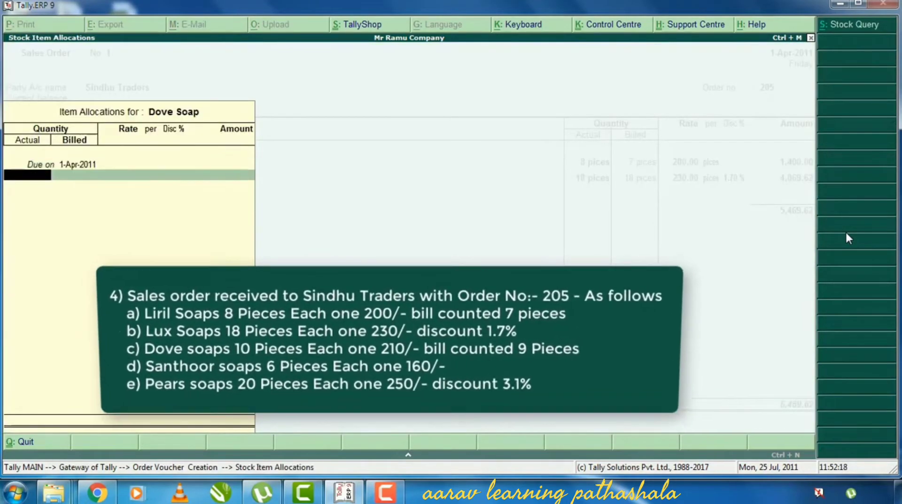
{"action": "type", "text": "10"}
{"action": "key", "text": "Return"}
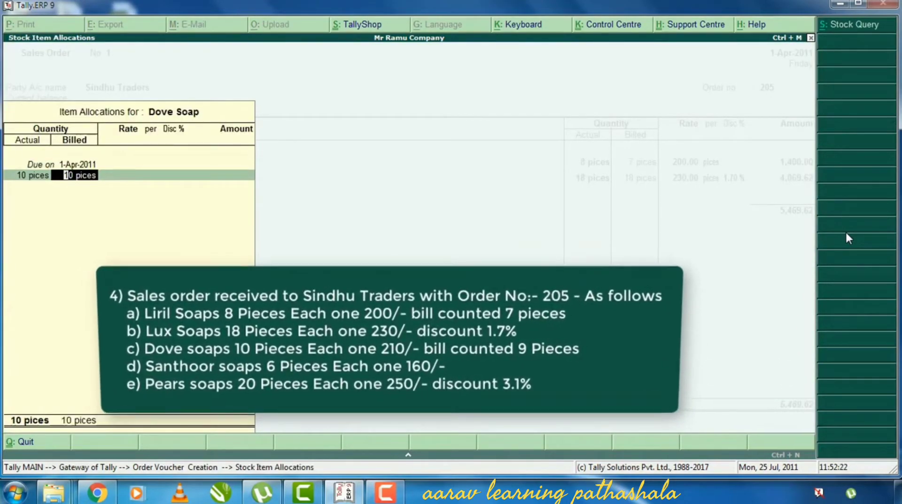
{"action": "type", "text": "9"}
{"action": "key", "text": "Return"}
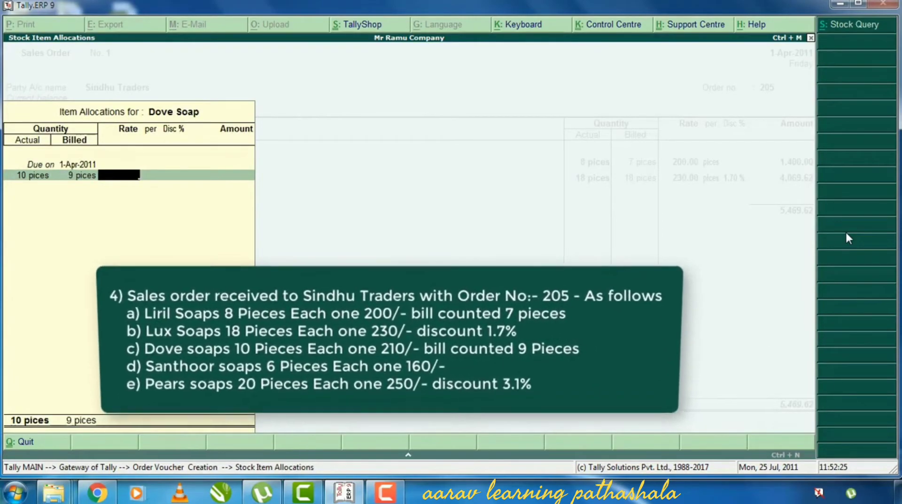
{"action": "type", "text": "210"}
{"action": "key", "text": "Return"}
{"action": "key", "text": "Return"}
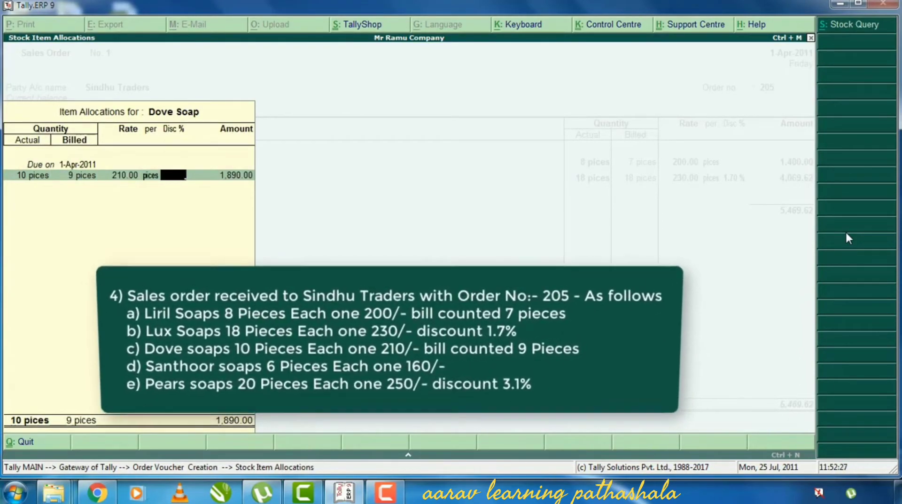
{"action": "key", "text": "Return"}
{"action": "key", "text": "Return"}
{"action": "key", "text": "Return"}
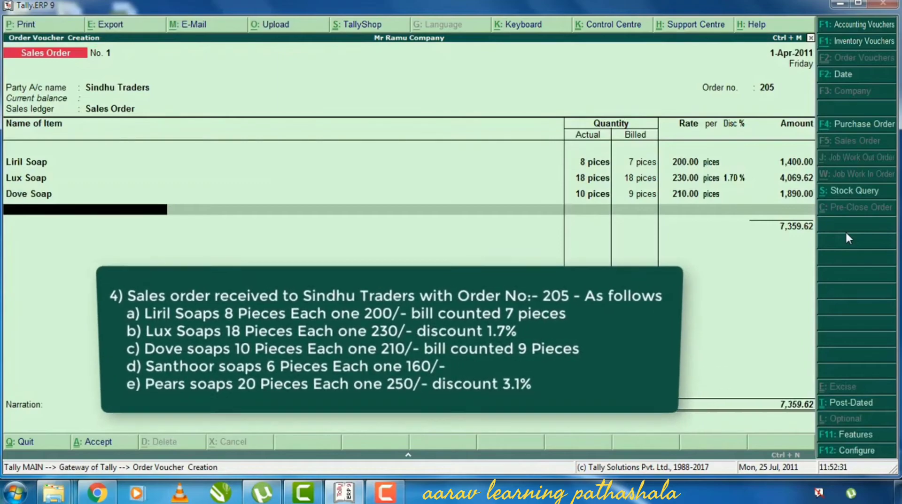
- Add Santhoor Soap to the sales order with the default due date and 6 pieces actual and billed
{"action": "type", "text": "Sa"}
{"action": "key", "text": "Return"}
{"action": "key", "text": "Return"}
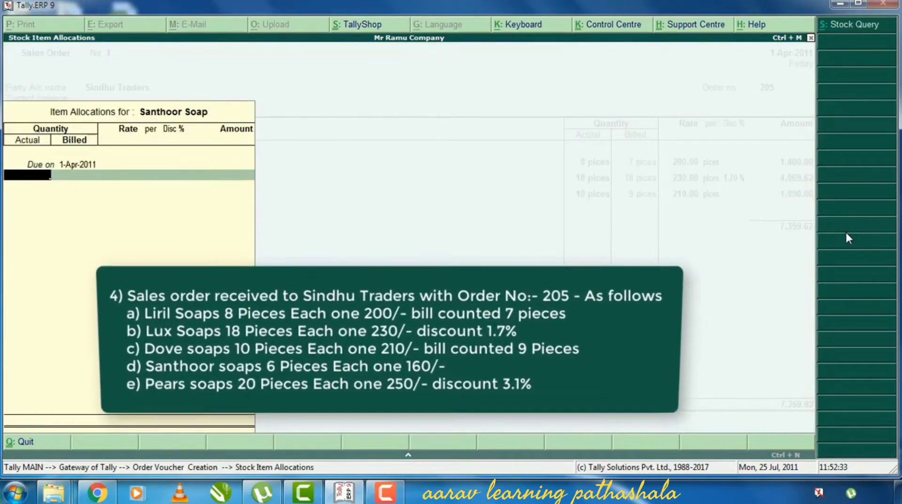
{"action": "type", "text": "6"}
{"action": "key", "text": "Return"}
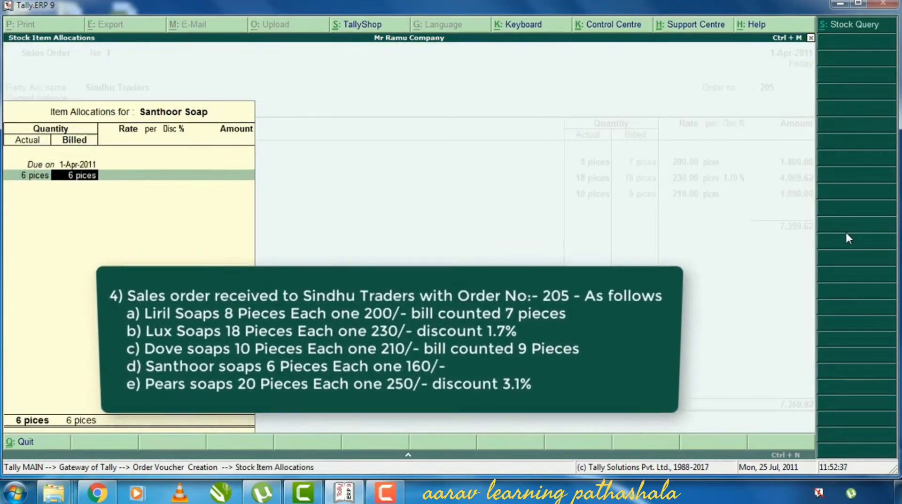
{"action": "type", "text": "6"}
{"action": "key", "text": "Return"}
- Set the Santhoor Soap rate to 160 with no discount and complete its item allocation
{"action": "type", "text": "1"}
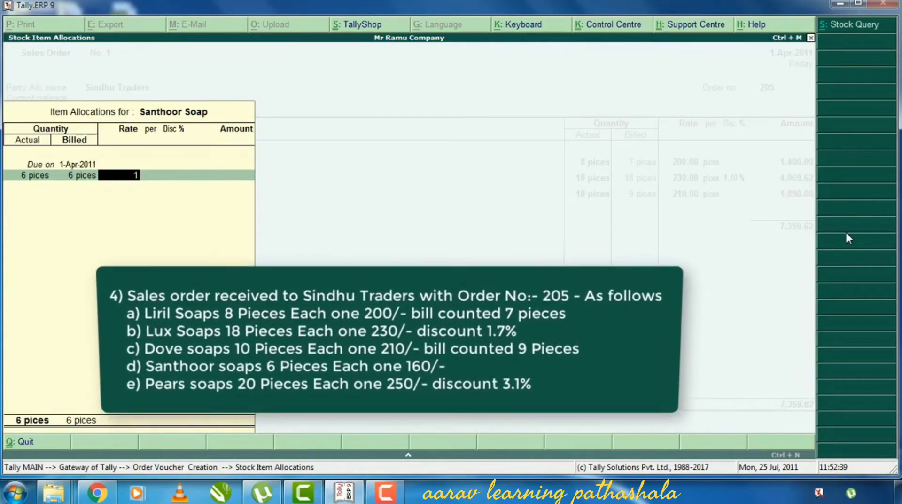
{"action": "type", "text": "60"}
{"action": "key", "text": "Return"}
{"action": "key", "text": "Return"}
{"action": "key", "text": "Return"}
{"action": "key", "text": "Return"}
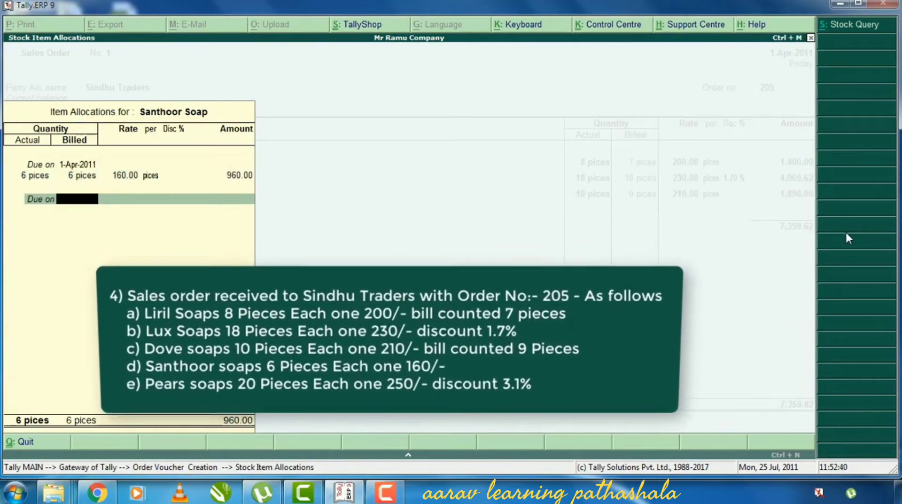
{"action": "key", "text": "Return"}
{"action": "key", "text": "Return"}
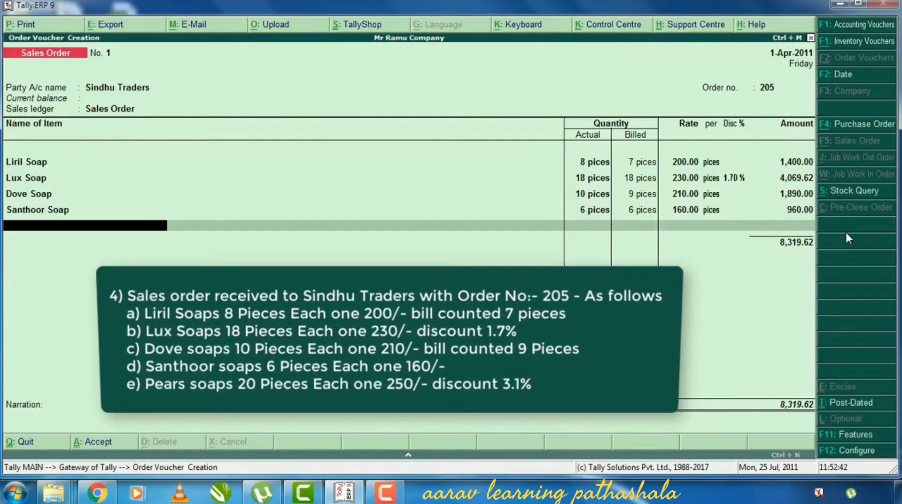
- Add Pears Soaps to the sales order with the default due date and 20 pieces actual and billed
{"action": "type", "text": "Pe"}
{"action": "key", "text": "Return"}
{"action": "key", "text": "Return"}
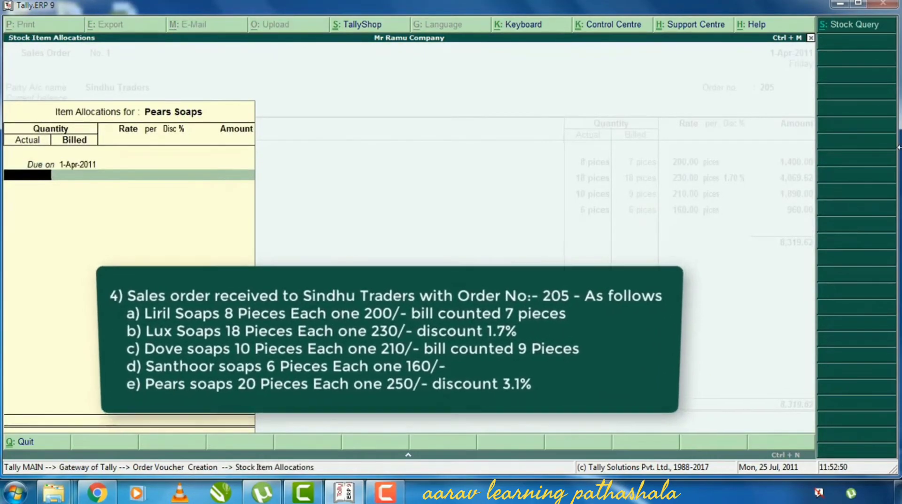
{"action": "type", "text": "20"}
{"action": "key", "text": "Return"}
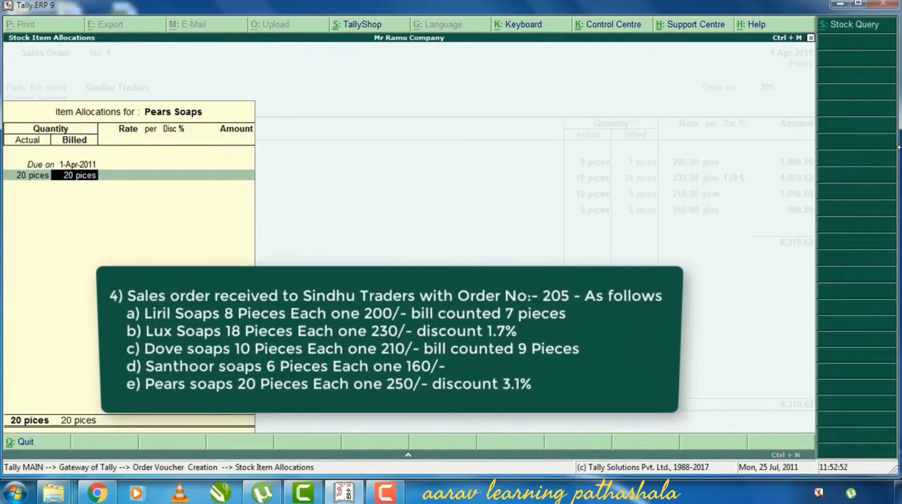
{"action": "key", "text": "Return"}
- Set the Pears Soaps rate to 250 with a 3.1% discount and complete its item allocation
{"action": "type", "text": "250"}
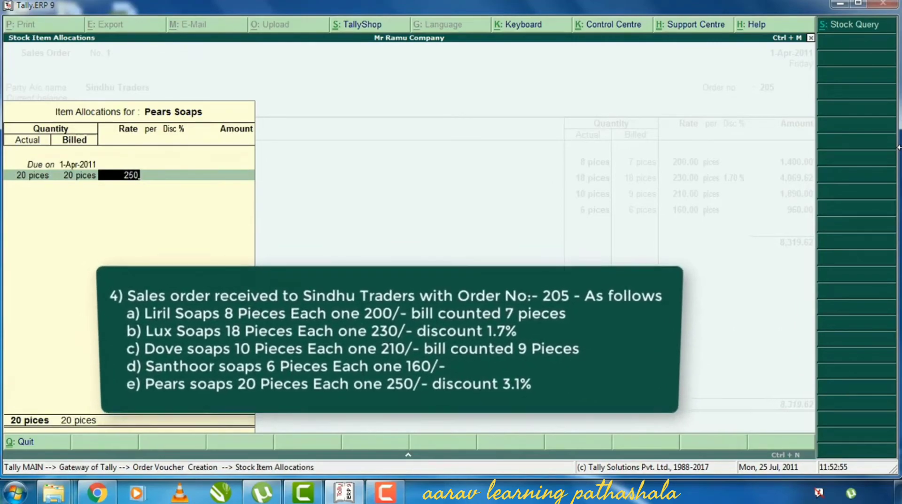
{"action": "key", "text": "Return"}
{"action": "key", "text": "Return"}
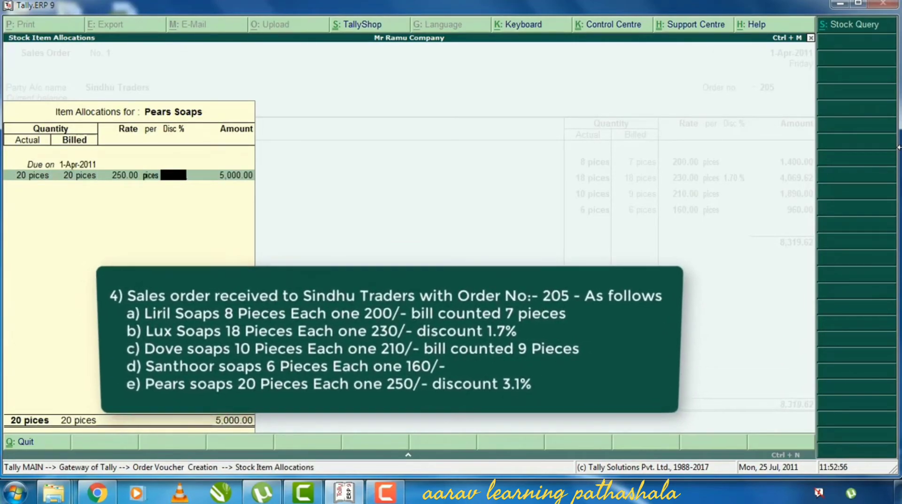
{"action": "type", "text": "3.1"}
{"action": "key", "text": "Return"}
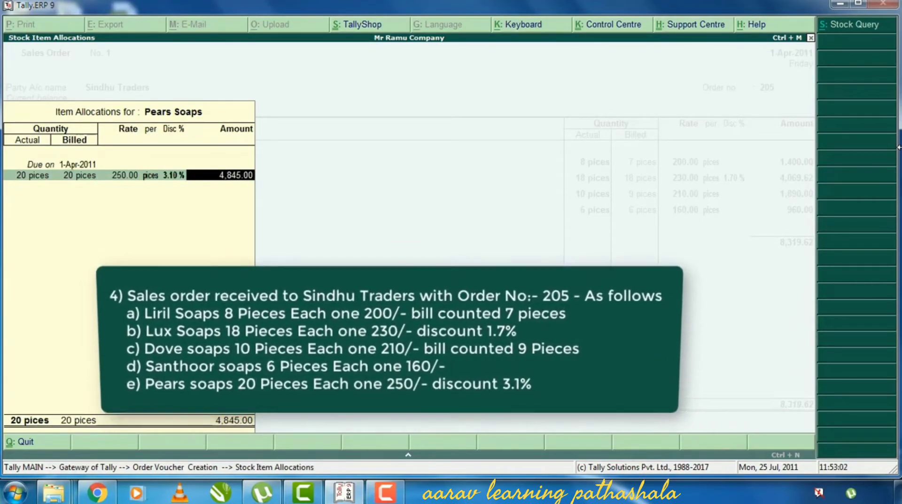
{"action": "key", "text": "Return"}
{"action": "key", "text": "Return"}
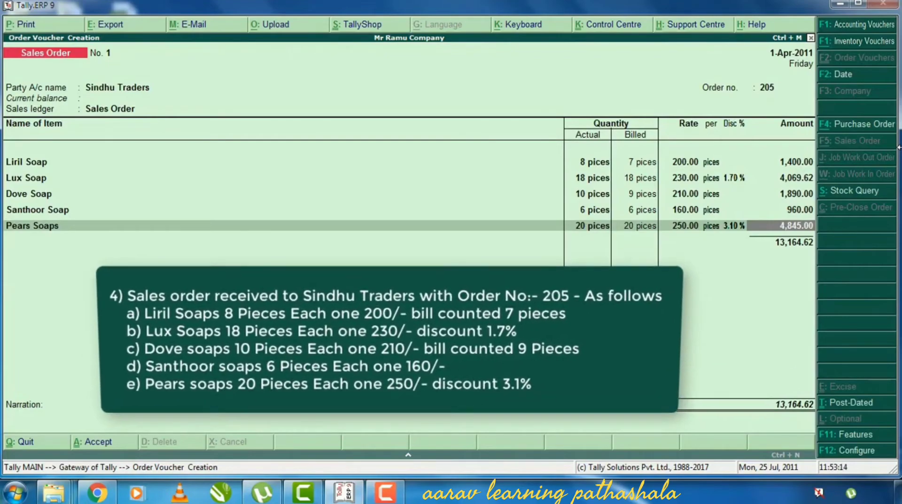
- End the item list, leave the narration empty and save the Sindhu Traders sales order
{"action": "key", "text": "Return"}
{"action": "key", "text": "Return"}
{"action": "key", "text": "Return"}
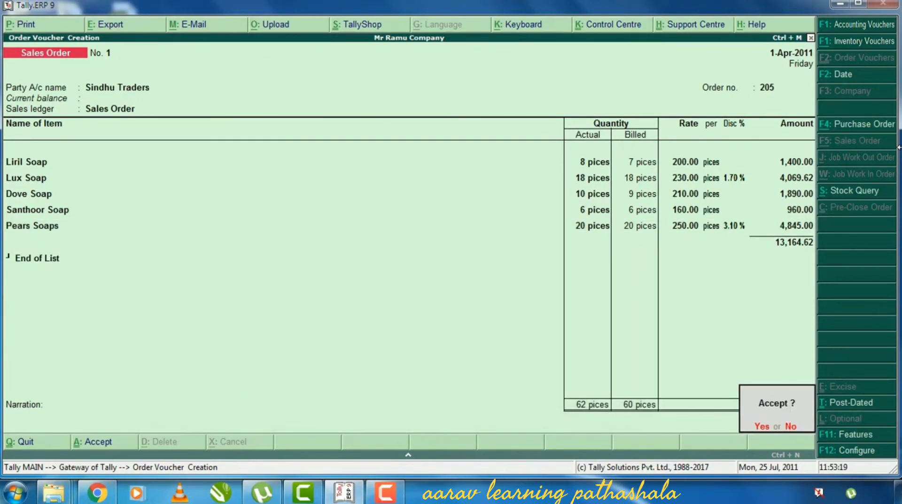
{"action": "key", "text": "Return"}
- Start a sales accounting voucher without a reference number and select Sindhu Traders as the party account
{"action": "key", "text": "F1"}
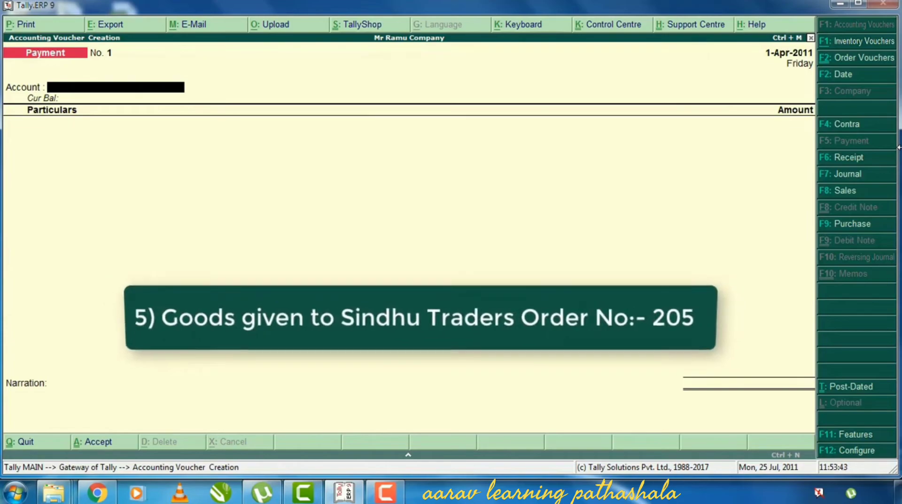
{"action": "key", "text": "F8"}
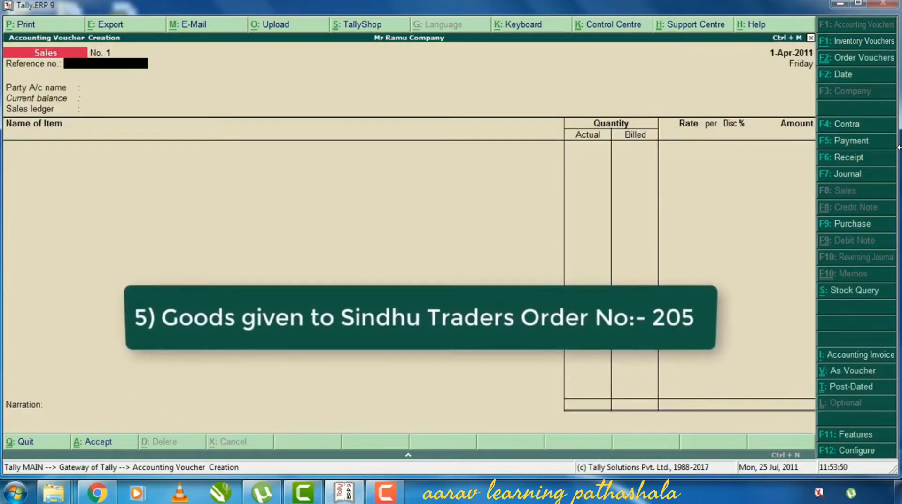
{"action": "key", "text": "Return"}
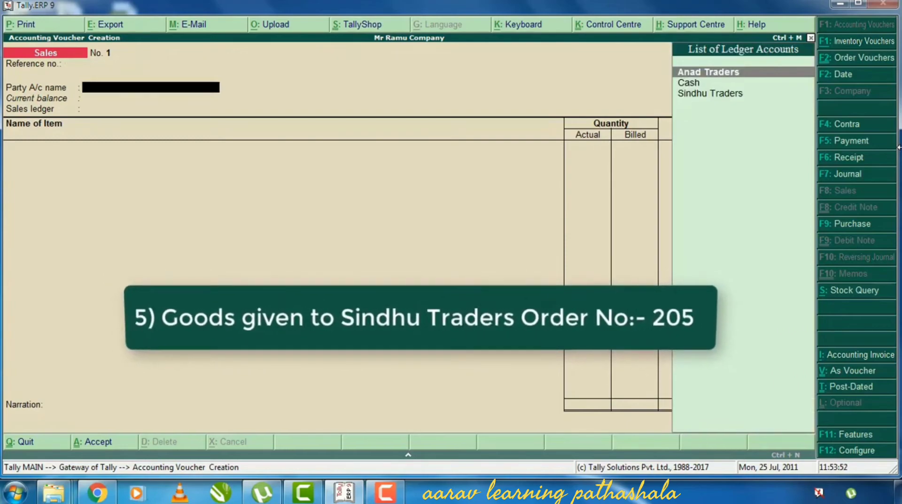
{"action": "key", "text": "Down"}
{"action": "key", "text": "Down"}
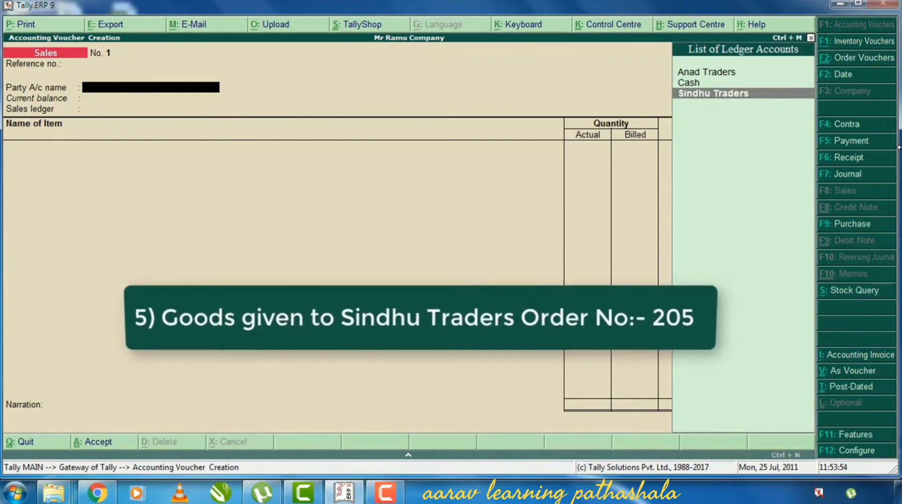
{"action": "key", "text": "Return"}
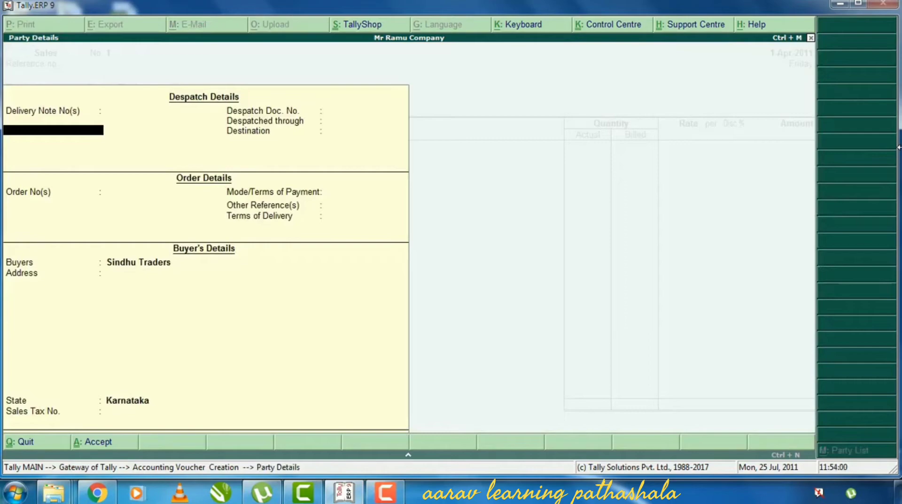
- Link the sales voucher to order 205 in the party's order details and accept the party details
{"action": "key", "text": "Return"}
{"action": "key", "text": "Return"}
{"action": "key", "text": "Return"}
{"action": "key", "text": "Return"}
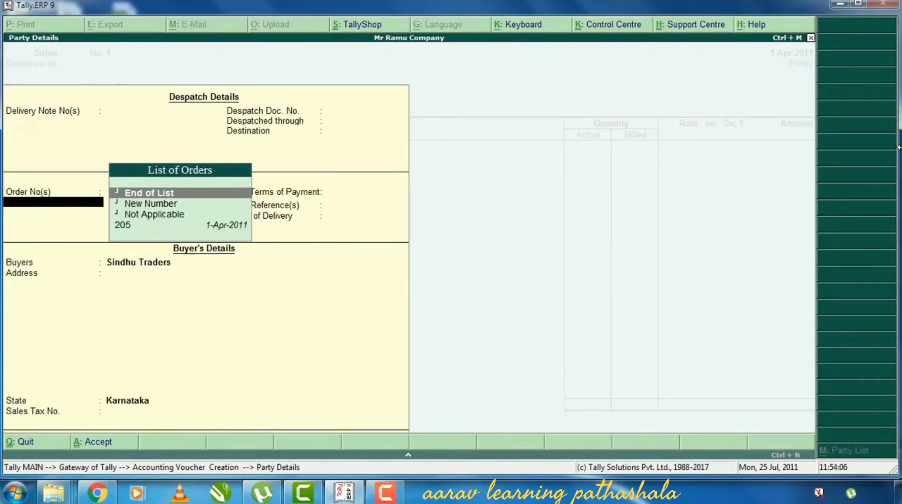
{"action": "key", "text": "Down"}
{"action": "key", "text": "Down"}
{"action": "key", "text": "Down"}
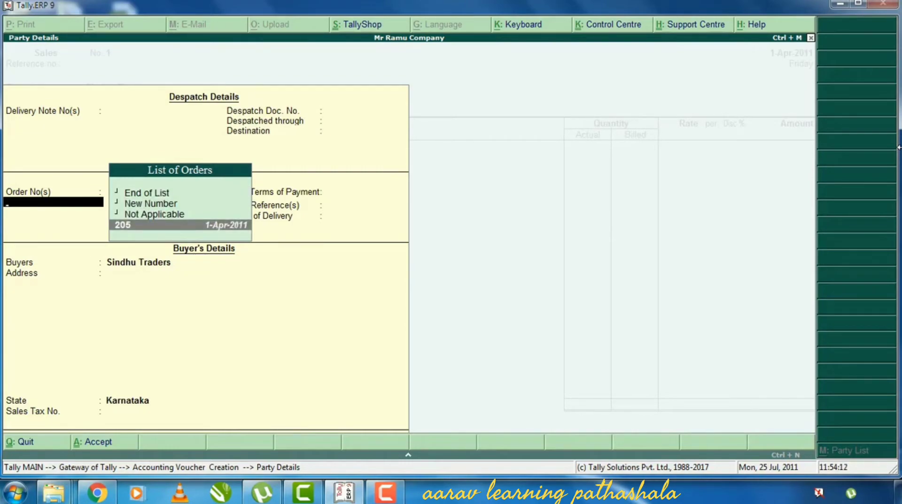
{"action": "key", "text": "Return"}
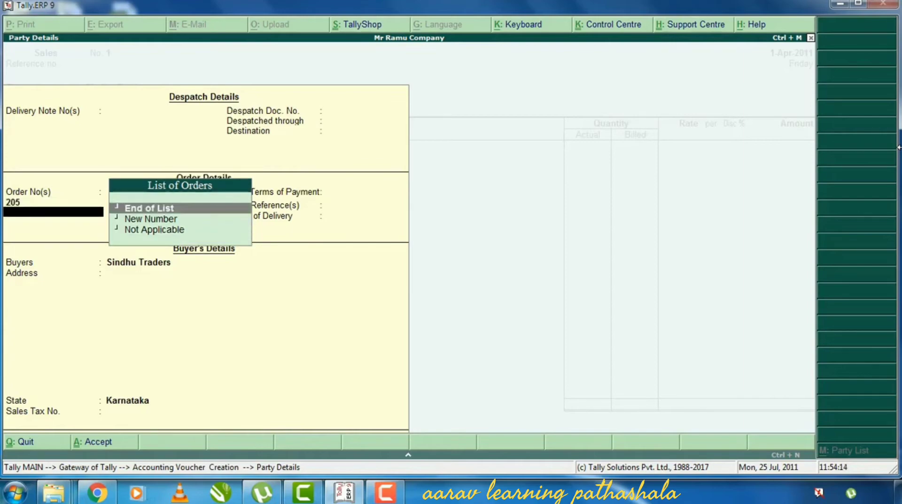
{"action": "key", "text": "Return"}
{"action": "key", "text": "ctrl+a"}
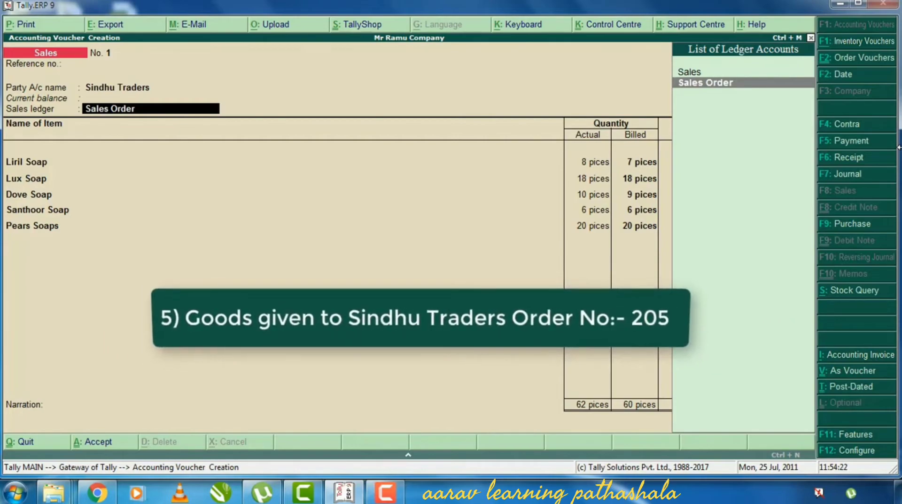
- Set the voucher's sales ledger to Sales, keep all five ordered soap items and save the sales voucher
{"action": "key", "text": "Up"}
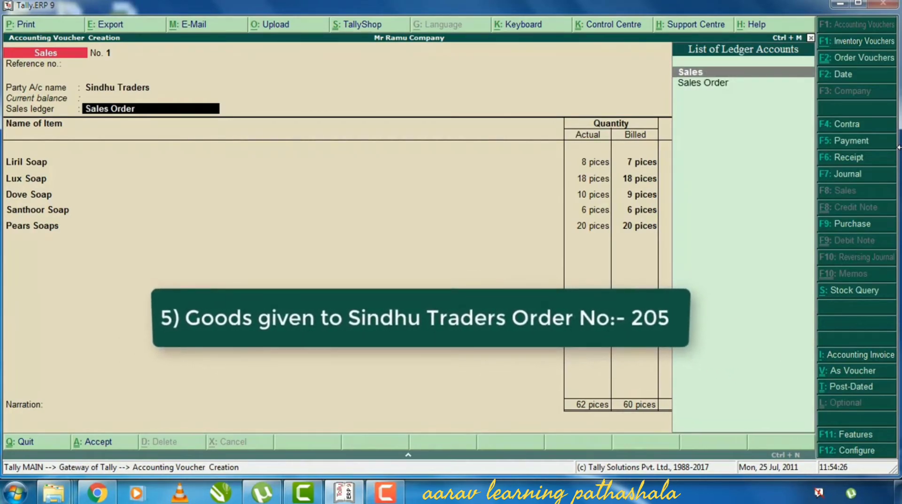
{"action": "key", "text": "Return"}
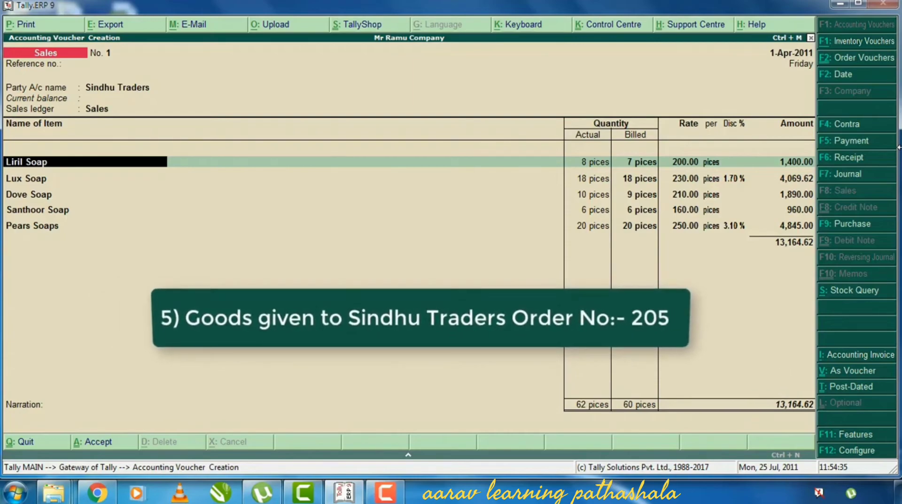
{"action": "key", "text": "Down"}
{"action": "key", "text": "Down"}
{"action": "key", "text": "Down"}
{"action": "key", "text": "Down"}
{"action": "key", "text": "Down"}
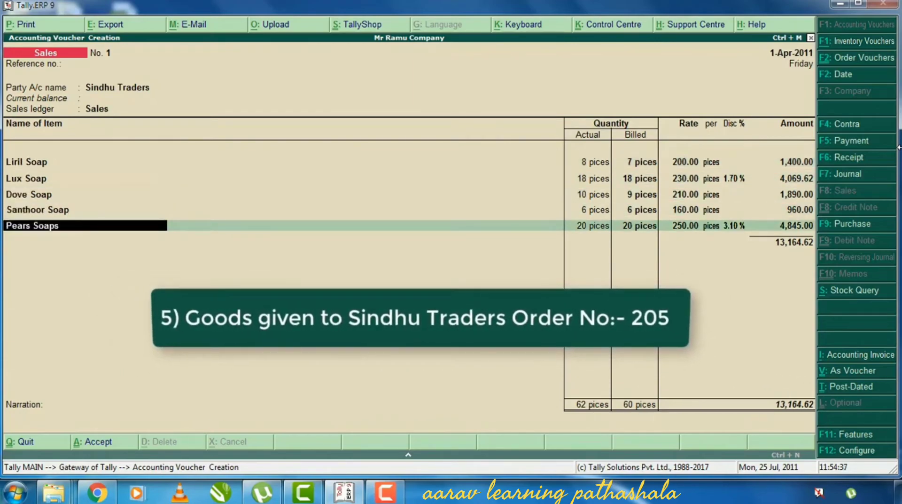
{"action": "key", "text": "Return"}
{"action": "key", "text": "Return"}
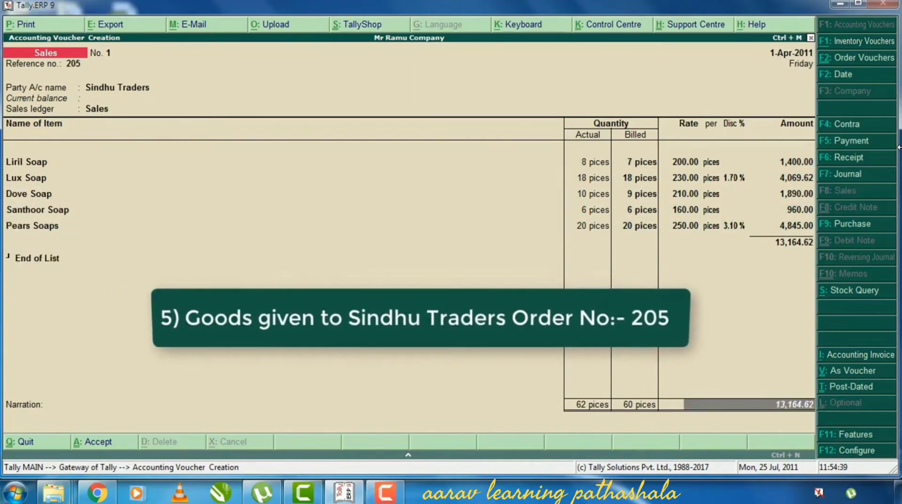
{"action": "key", "text": "Return"}
{"action": "key", "text": "Return"}
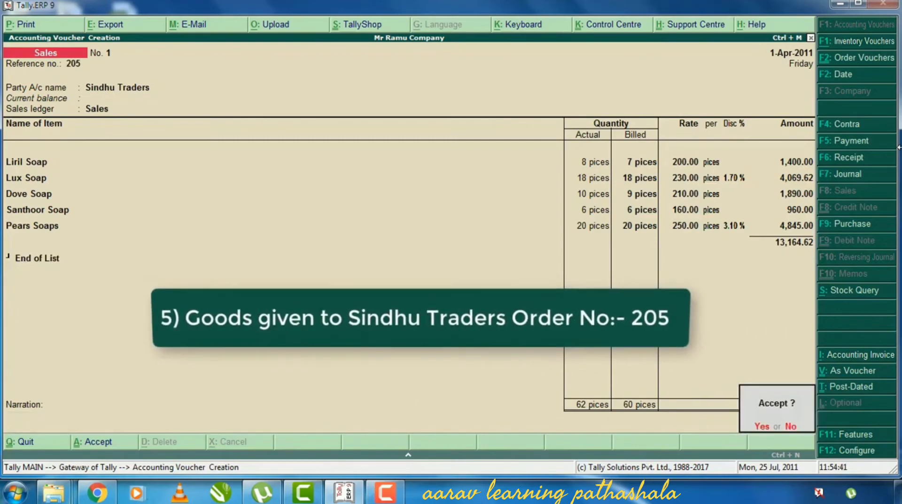
{"action": "key", "text": "Return"}
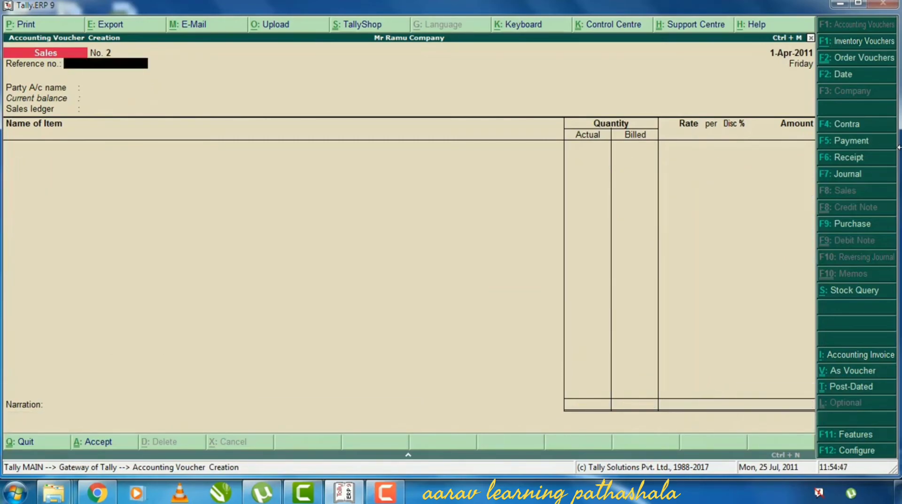